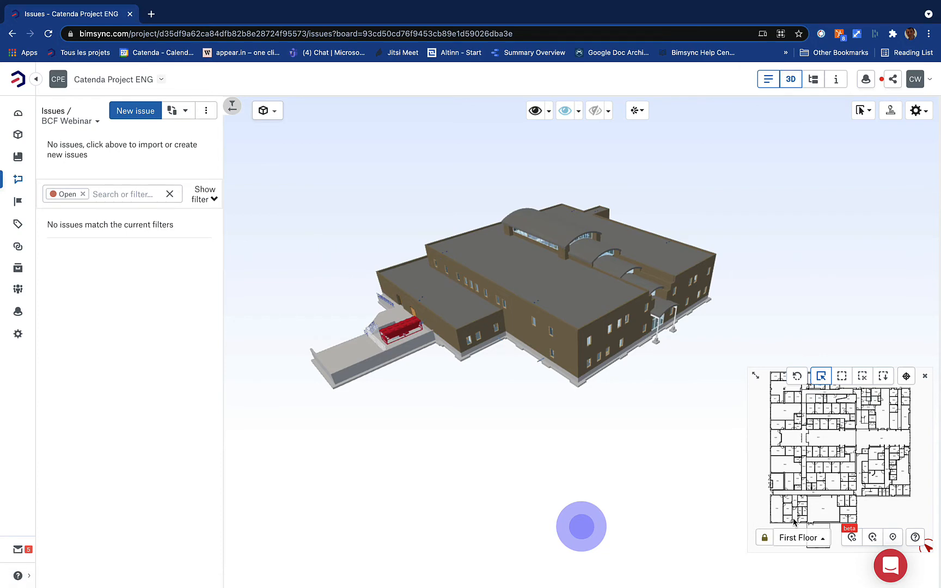
# Enter the central waiting space 1AC1 from the minimap and tilt the view up toward the ceiling
pyautogui.scroll(-1, 803, 419)
pyautogui.moveTo(905, 466); pyautogui.dragTo(899, 477)
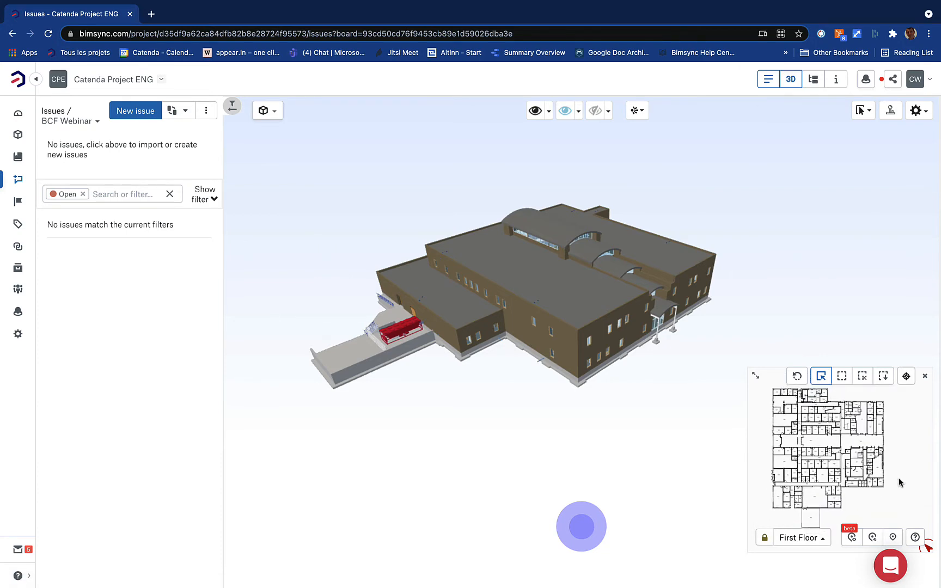
pyautogui.scroll(3, 884, 451)
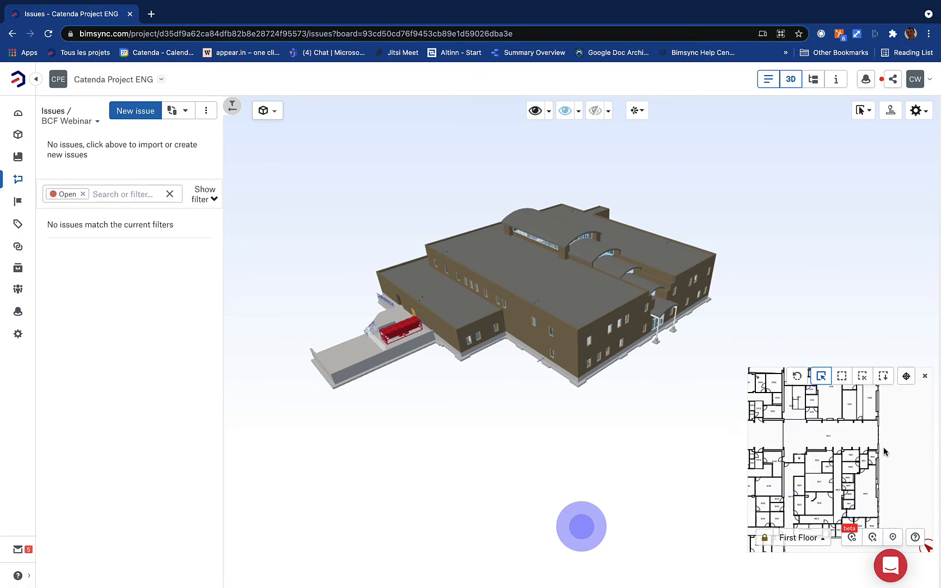
pyautogui.scroll(2, 887, 436)
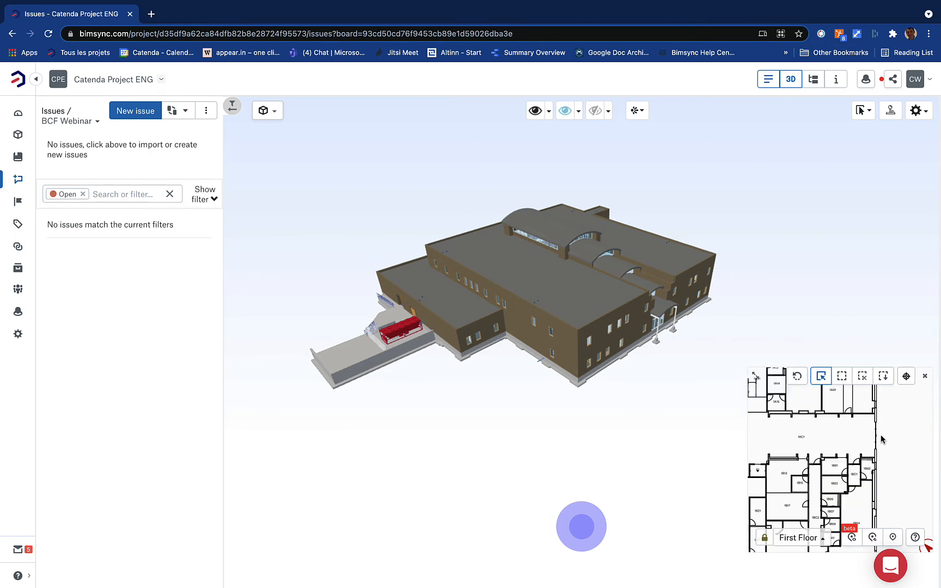
pyautogui.click(864, 439)
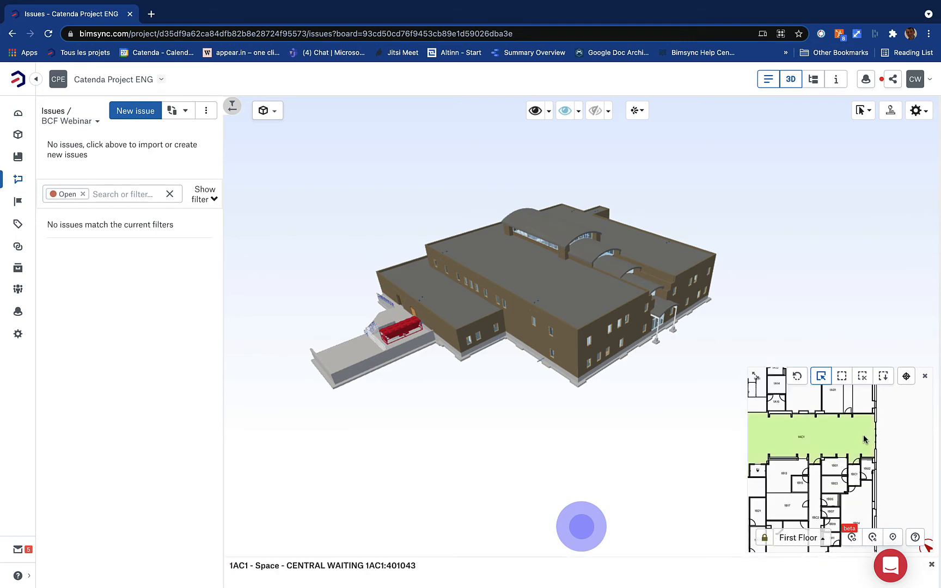
pyautogui.doubleClick(864, 438)
pyautogui.moveTo(863, 436); pyautogui.dragTo(863, 446)
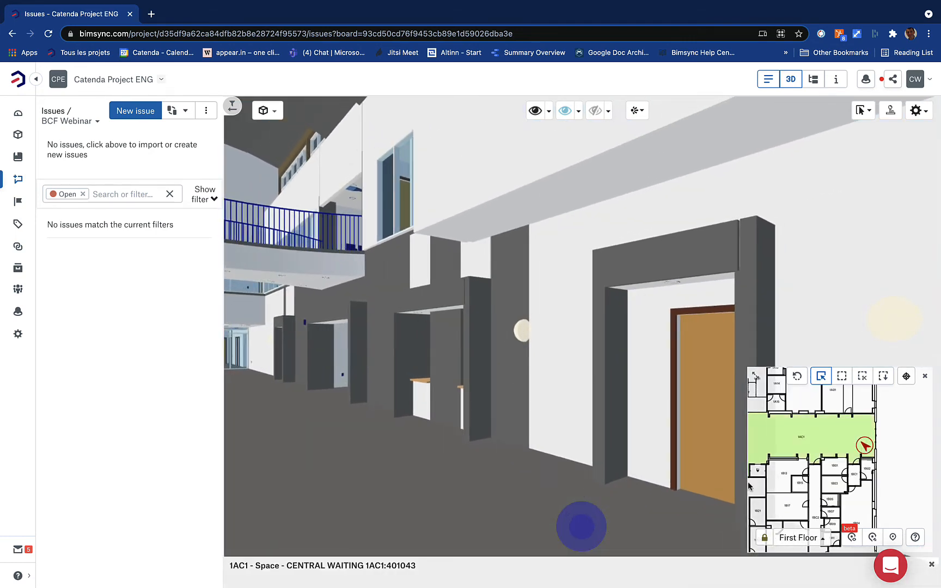
pyautogui.moveTo(580, 527)
pyautogui.mouseDown()
pyautogui.moveTo(525, 515)
pyautogui.moveTo(582, 493)
pyautogui.mouseUp()
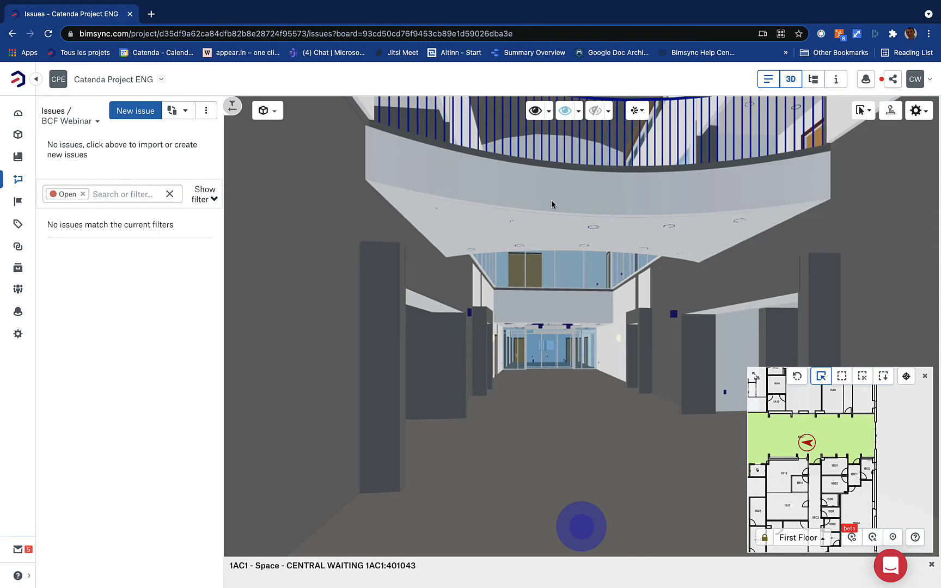
pyautogui.moveTo(562, 203); pyautogui.dragTo(587, 179)
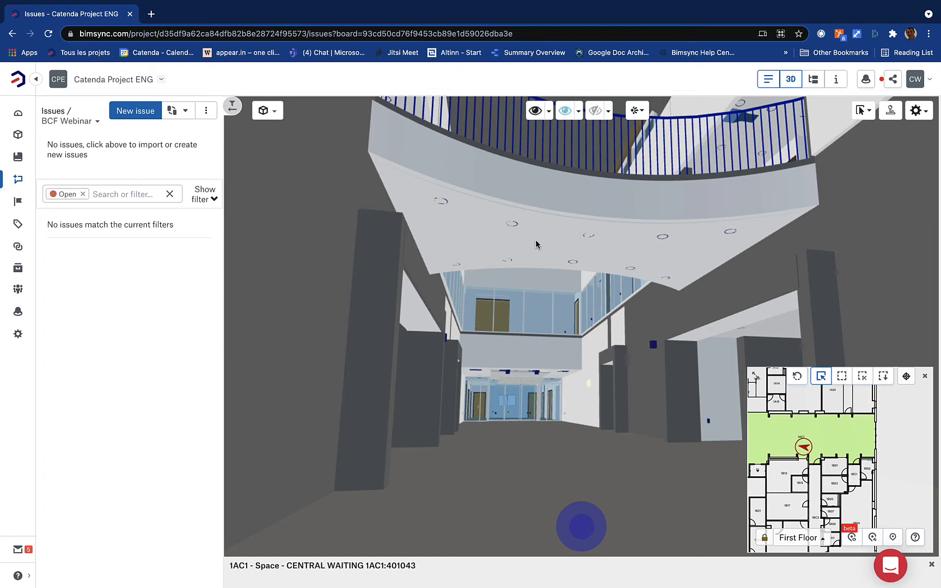
# Hide the gypsum ceiling and adjacent wall band to expose the baffles above
pyautogui.click(558, 240)
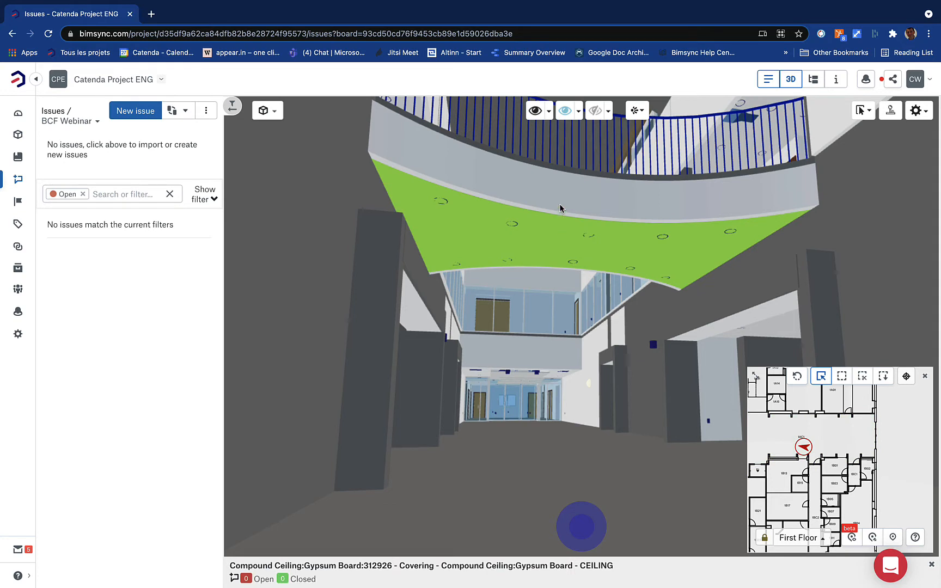
pyautogui.click(559, 208)
pyautogui.click(551, 242)
pyautogui.keyDown('ctrl'); pyautogui.click(558, 211); pyautogui.keyUp('ctrl')
pyautogui.click(564, 111)
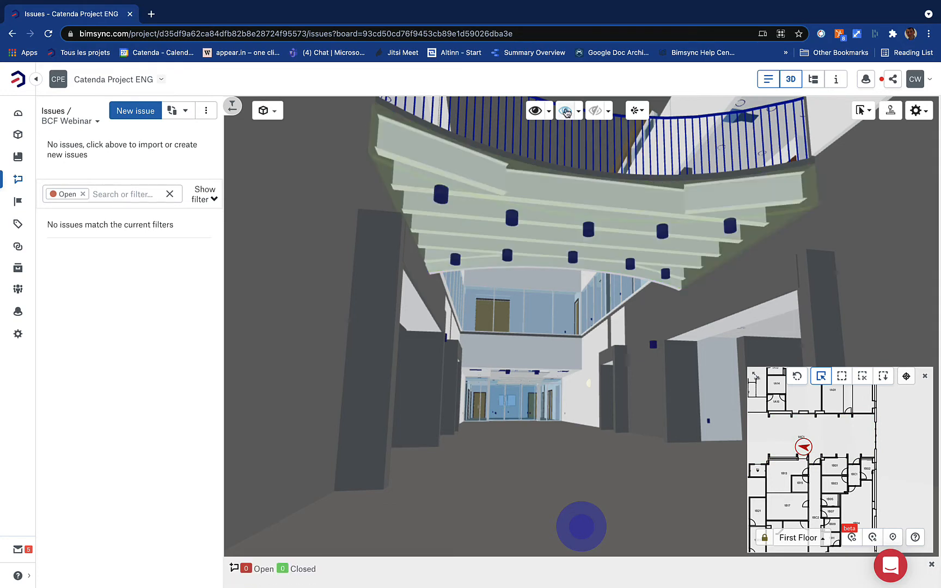
pyautogui.scroll(3, 544, 218)
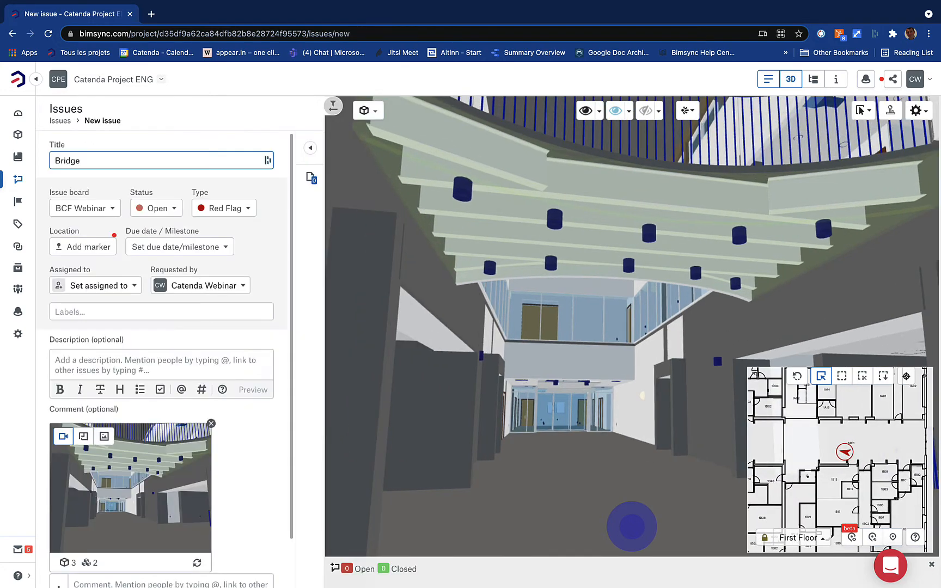
# Title the issue 'Bridge design', set type Coord Warning, and mark its location on the First Floor plan
pyautogui.write('design')
pyautogui.moveTo(322, 191); pyautogui.dragTo(352, 190)
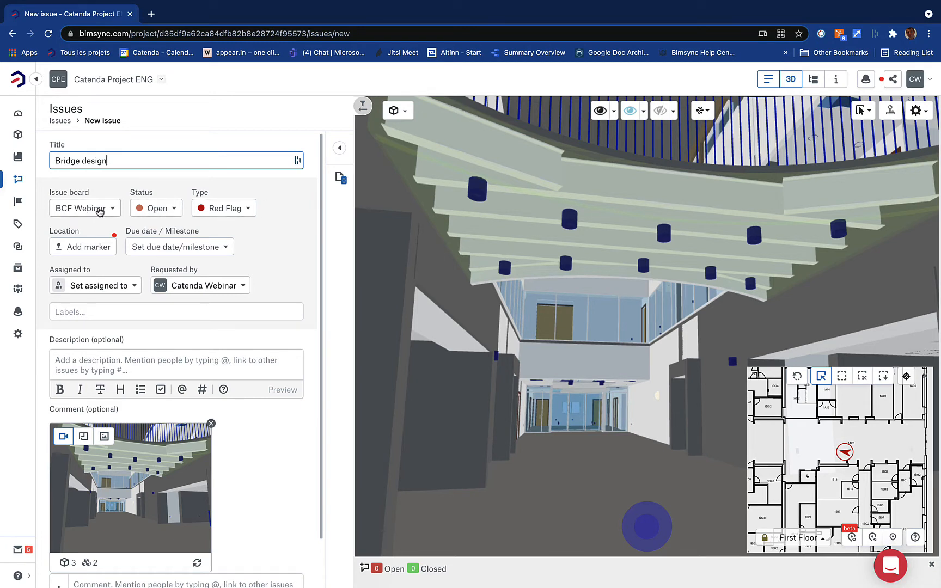
pyautogui.click(237, 209)
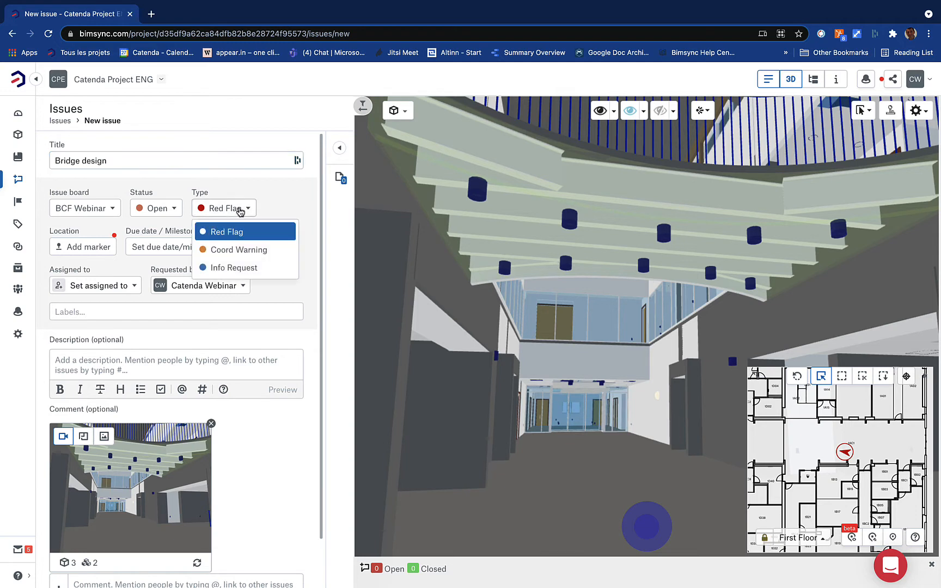
pyautogui.click(275, 252)
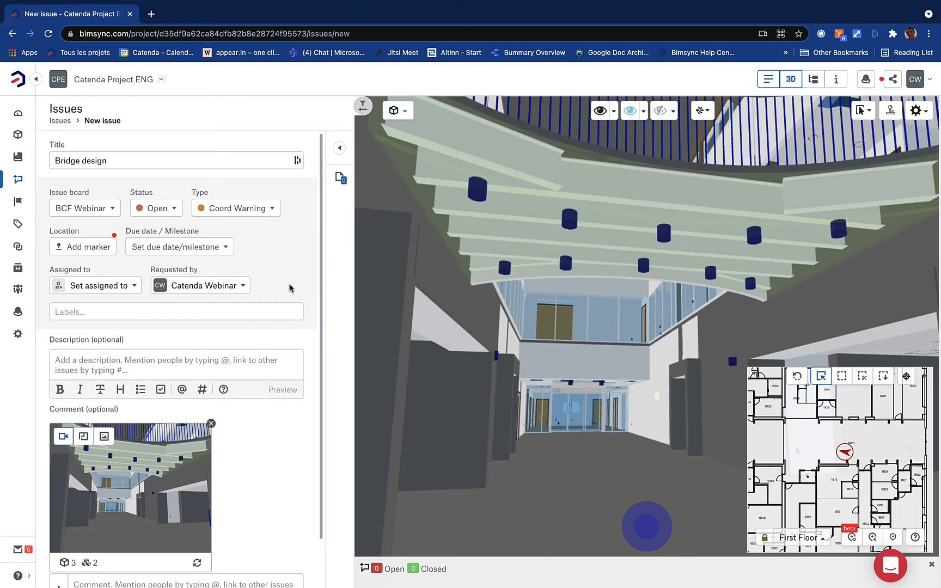
pyautogui.click(81, 247)
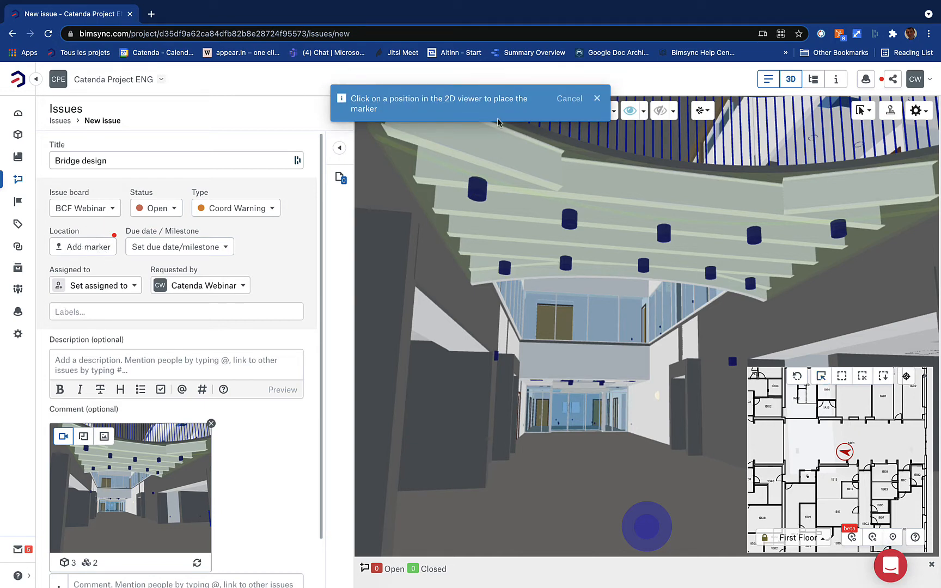
pyautogui.click(831, 450)
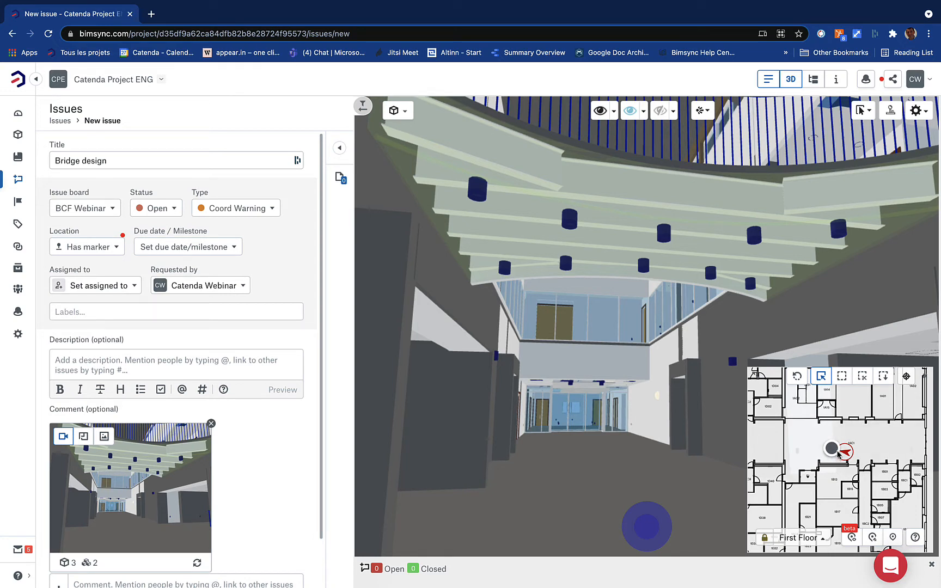
# Set the issue's milestone to Stage 3, due 31 August 2021
pyautogui.click(200, 251)
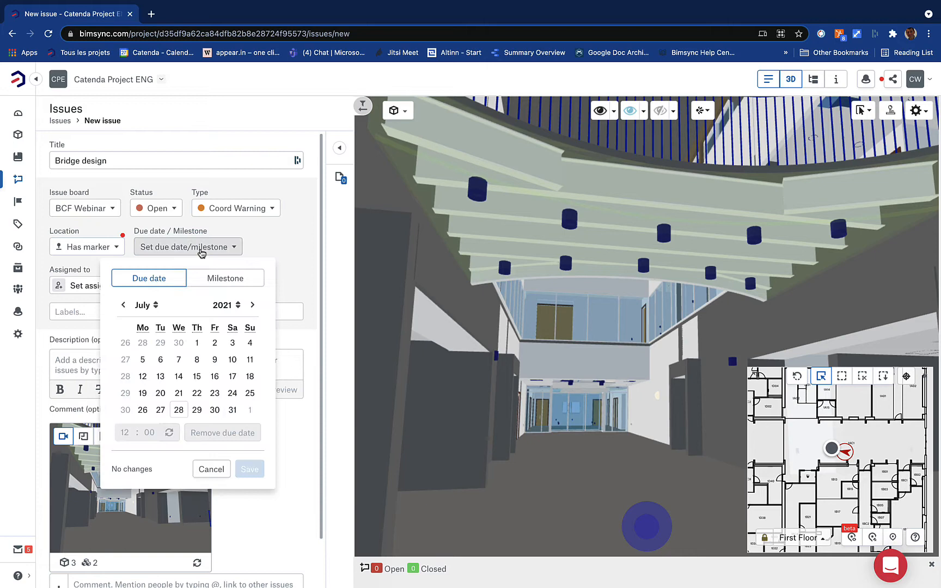
pyautogui.click(211, 278)
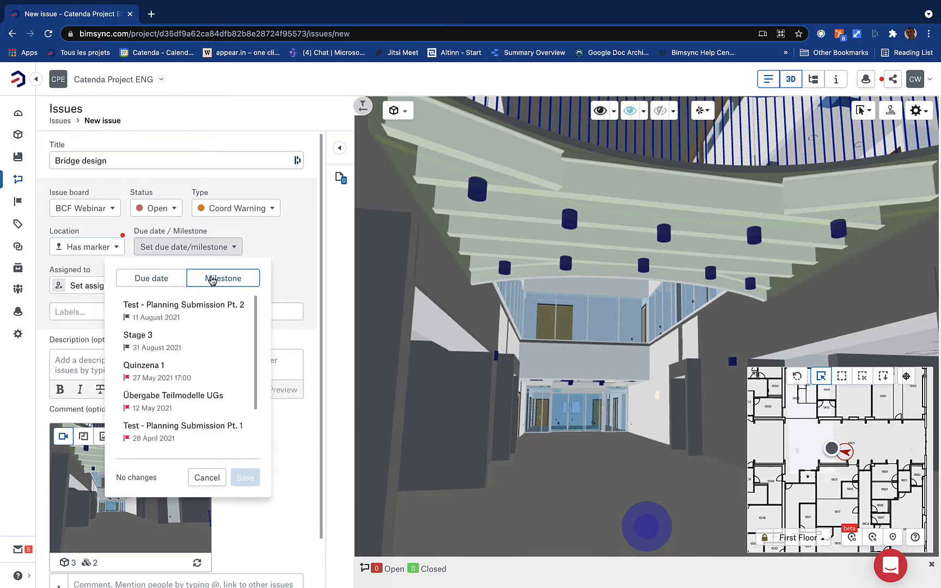
pyautogui.click(197, 345)
pyautogui.click(247, 481)
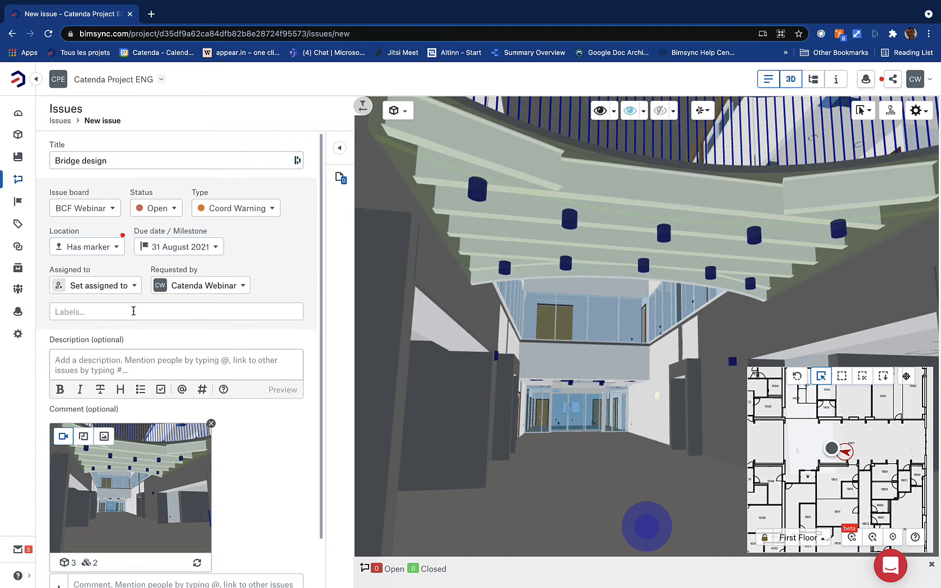
# Assign the issue to a team member found by name search
pyautogui.click(118, 287)
pyautogui.click(141, 376)
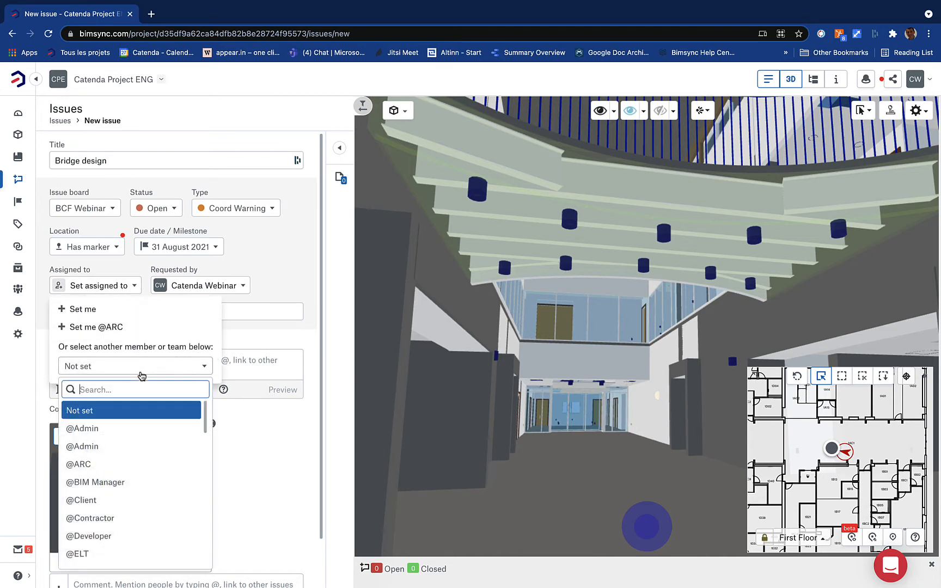
pyautogui.write('julien')
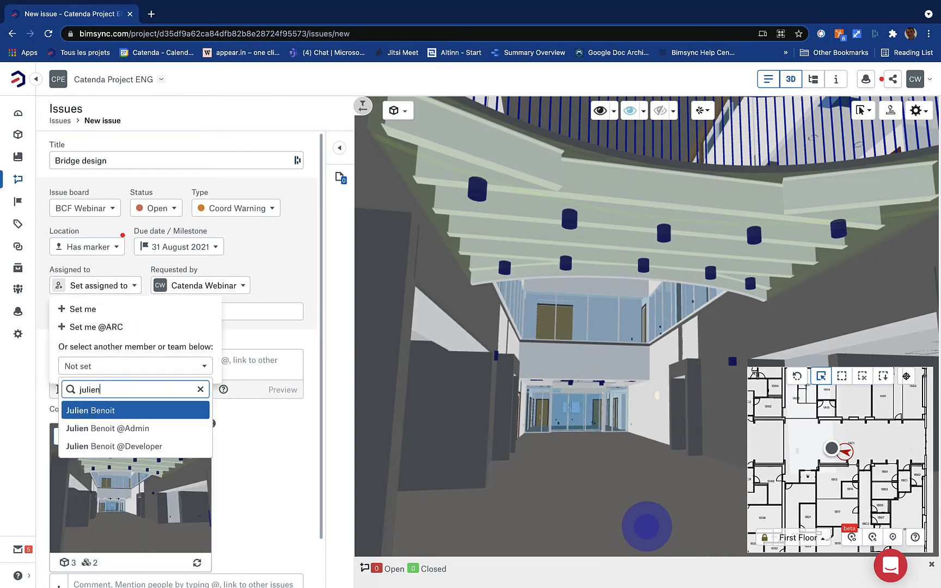
pyautogui.press('Return')
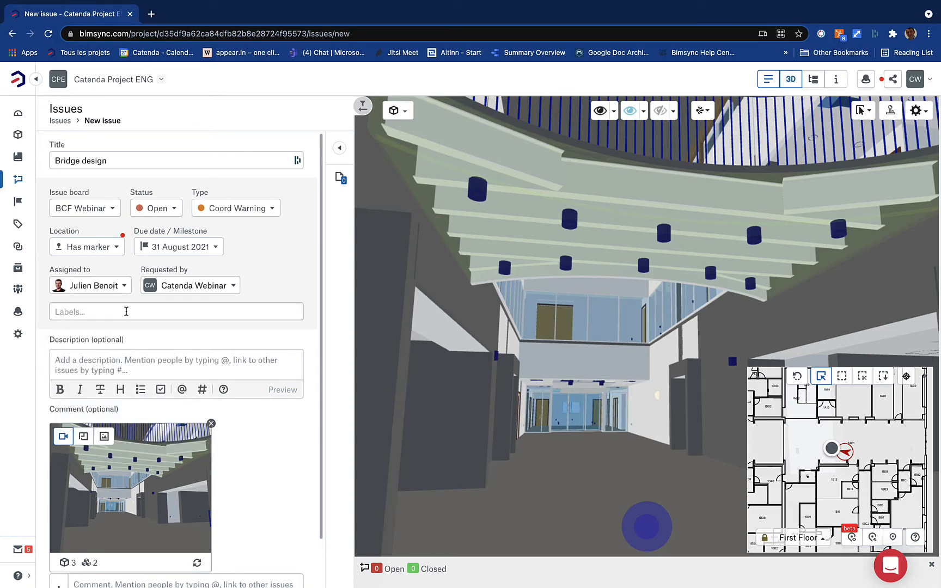
# Add the labels ARC, COORD and STR to the issue
pyautogui.click(125, 312)
pyautogui.click(135, 339)
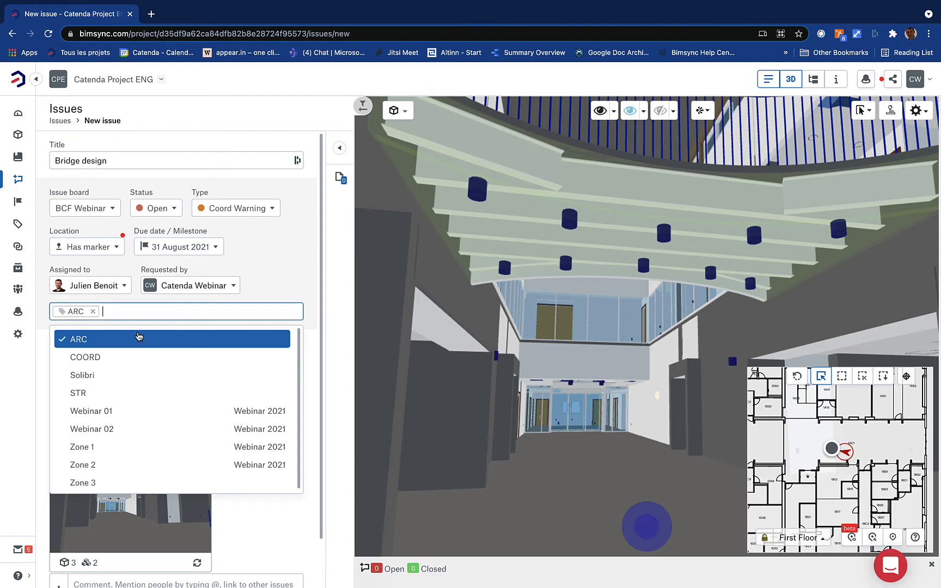
pyautogui.click(133, 357)
pyautogui.click(133, 392)
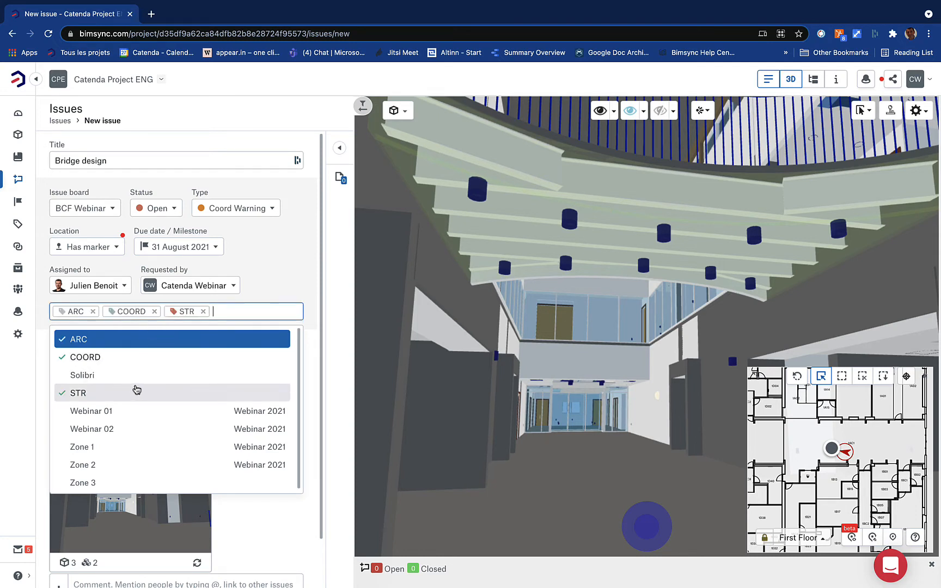
pyautogui.click(291, 280)
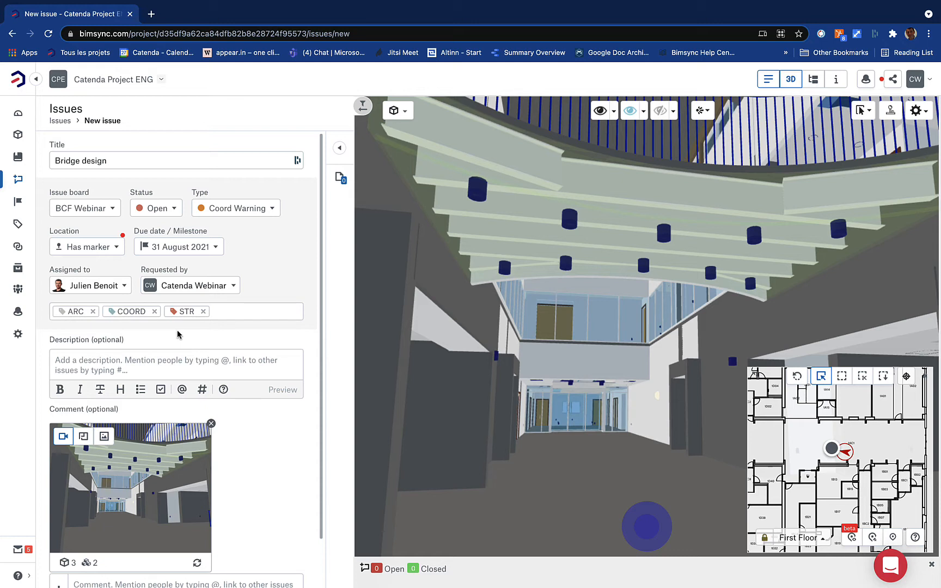
pyautogui.click(170, 362)
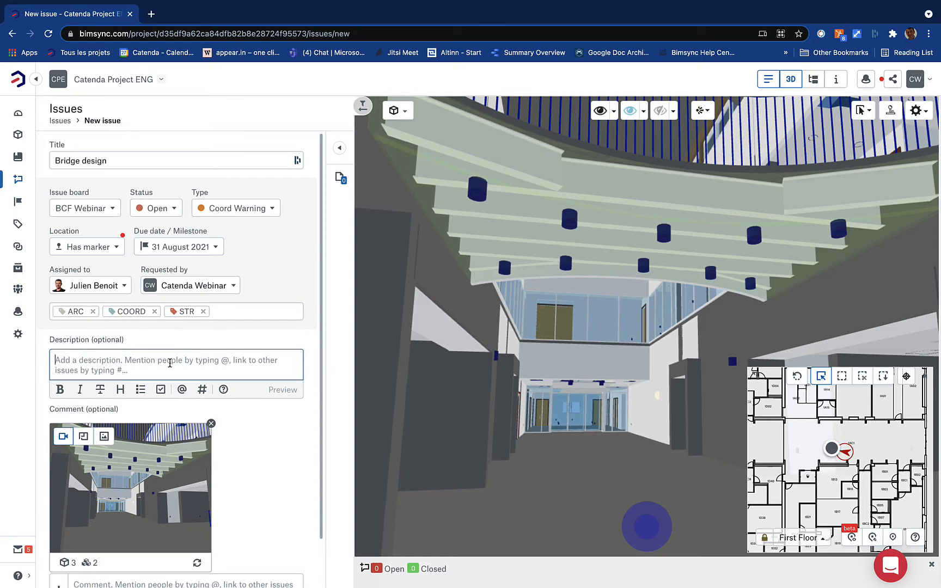
# Describe the bridge-thinning and clearance request, tag the architect and structural accounts in a comment, and submit
pyautogui.write('C')
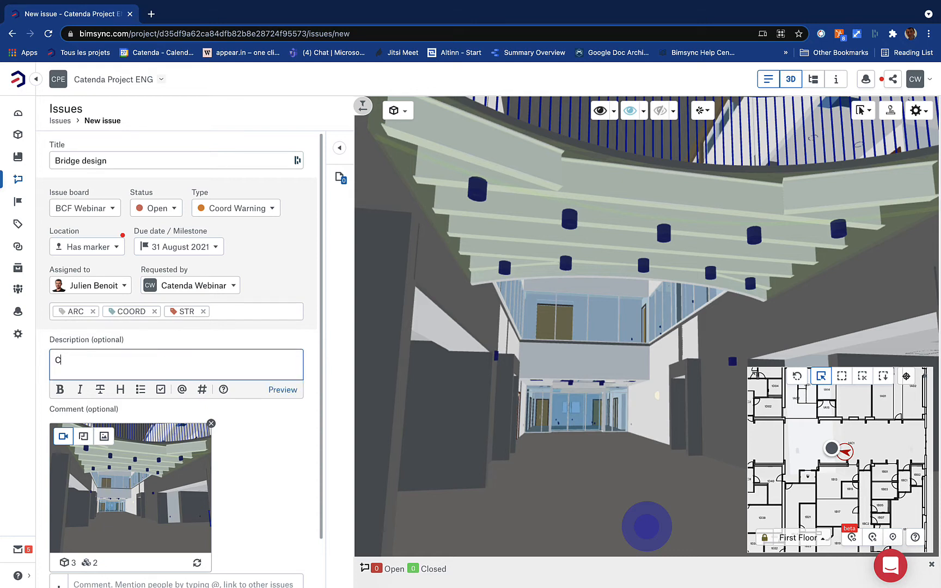
pyautogui.write('an you make the bridge thinner')
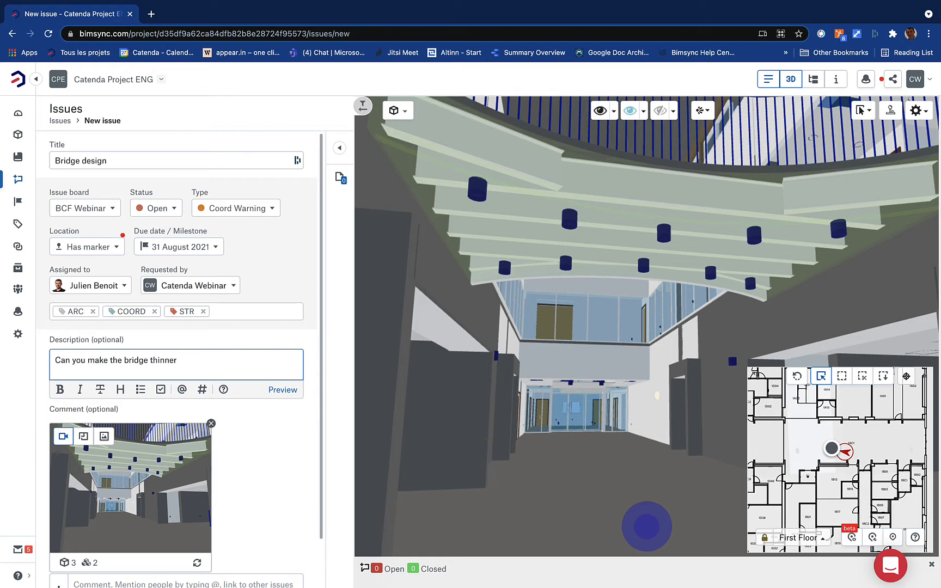
pyautogui.write('? also, have a check for clearance')
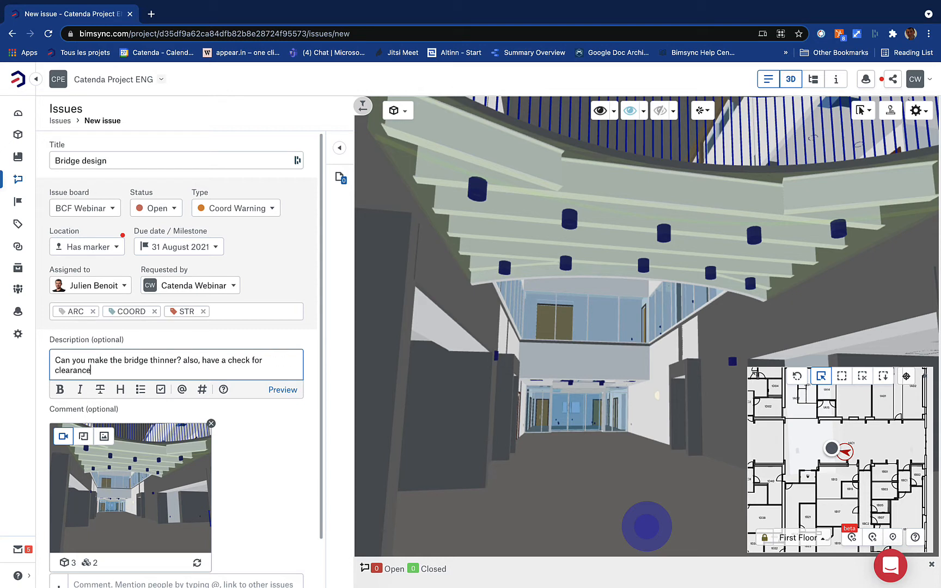
pyautogui.write(' around lights and cables.')
pyautogui.scroll(-1, 265, 443)
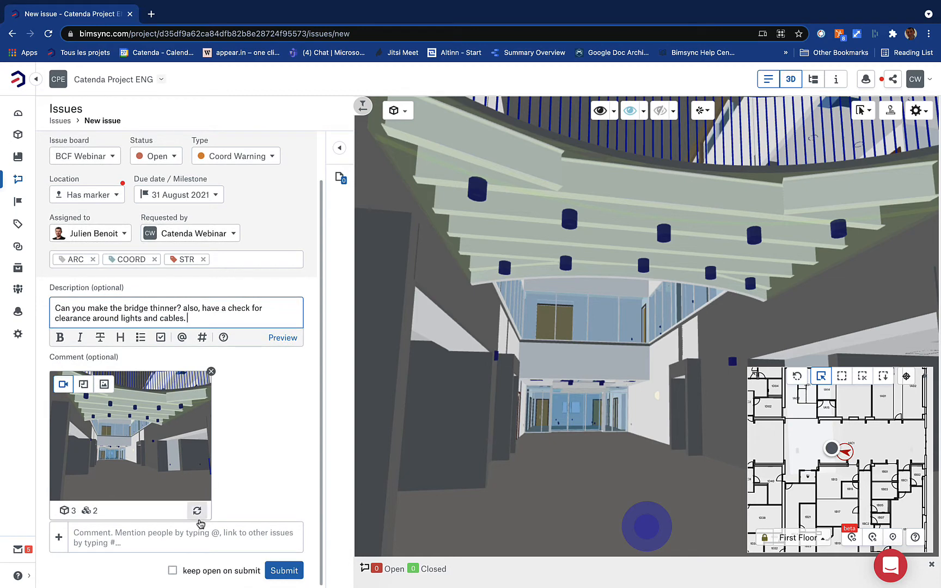
pyautogui.click(207, 537)
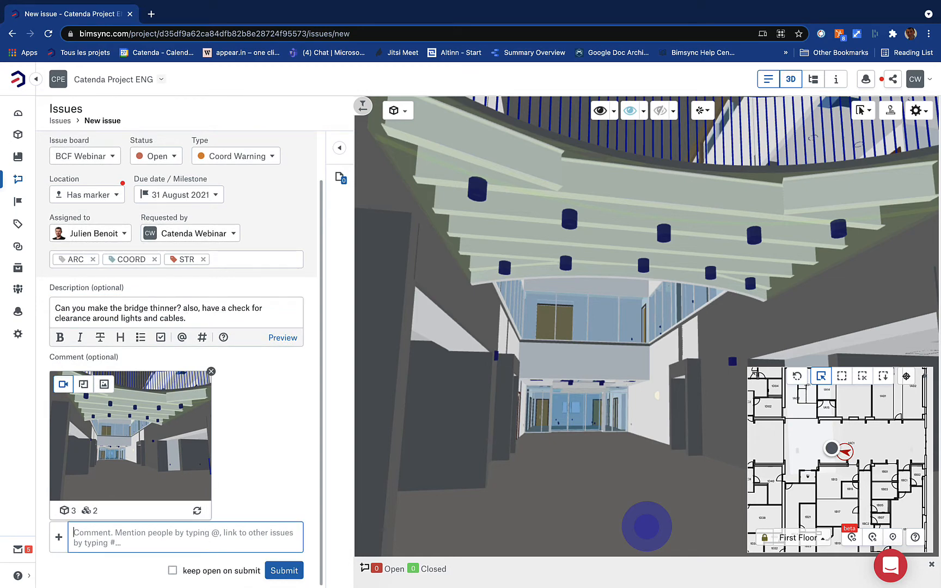
pyautogui.write('@archi')
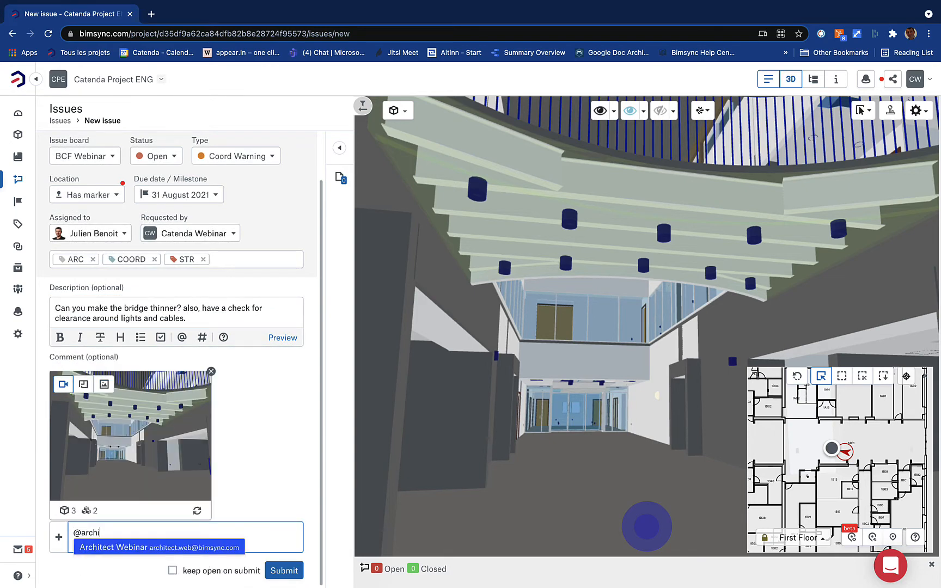
pyautogui.click(163, 546)
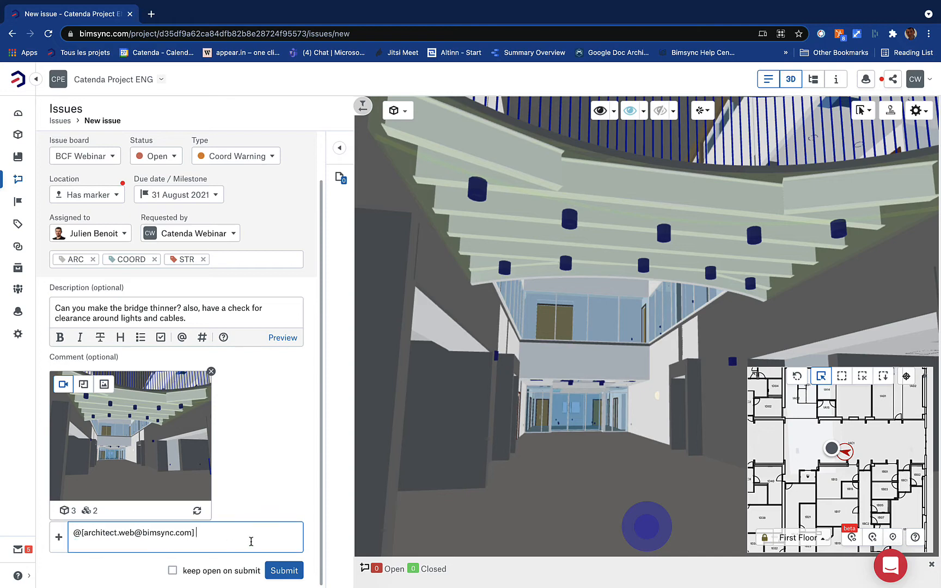
pyautogui.write('@[struc')
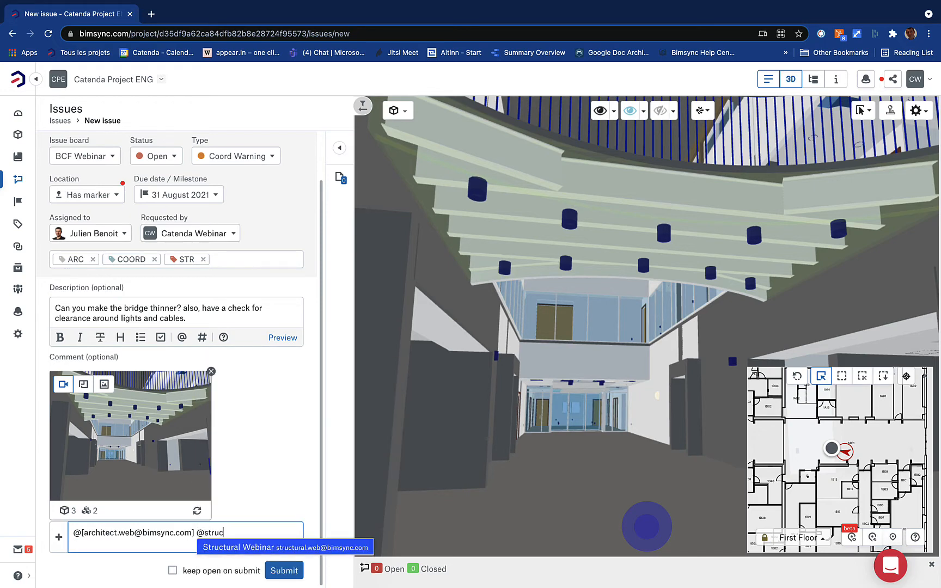
pyautogui.write('t')
pyautogui.click(255, 547)
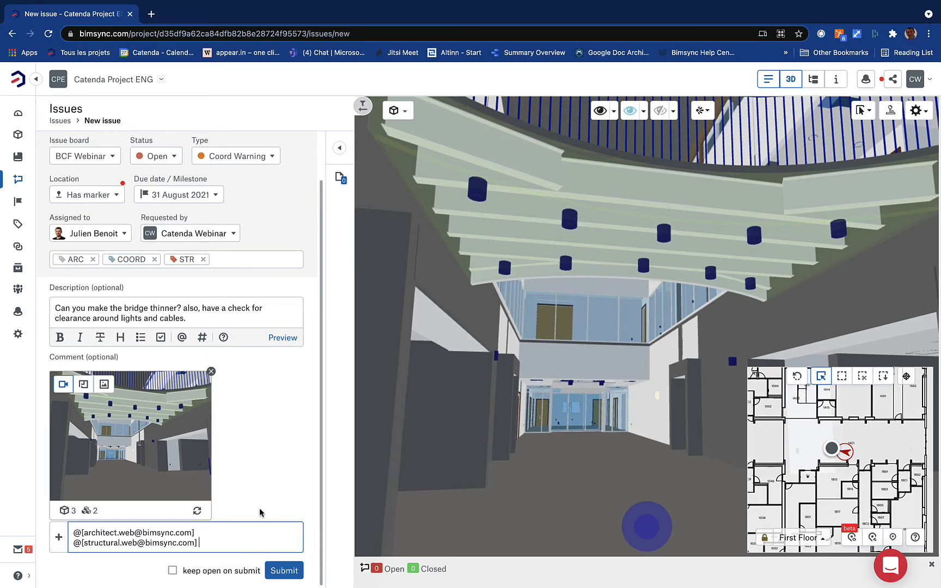
pyautogui.click(291, 572)
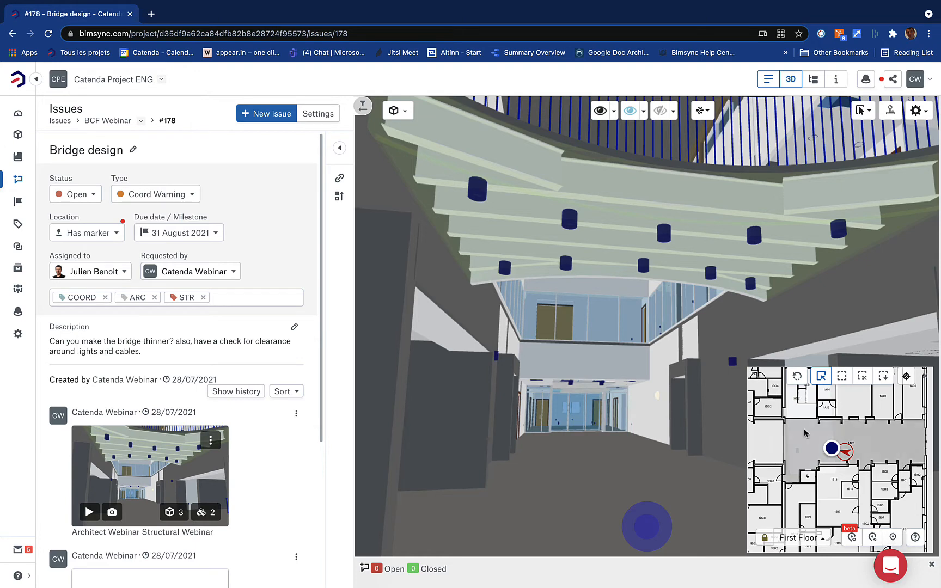
# Colour the minimap issue markers by Type at Small size, then return to the Dashboard
pyautogui.scroll(-5, 831, 447)
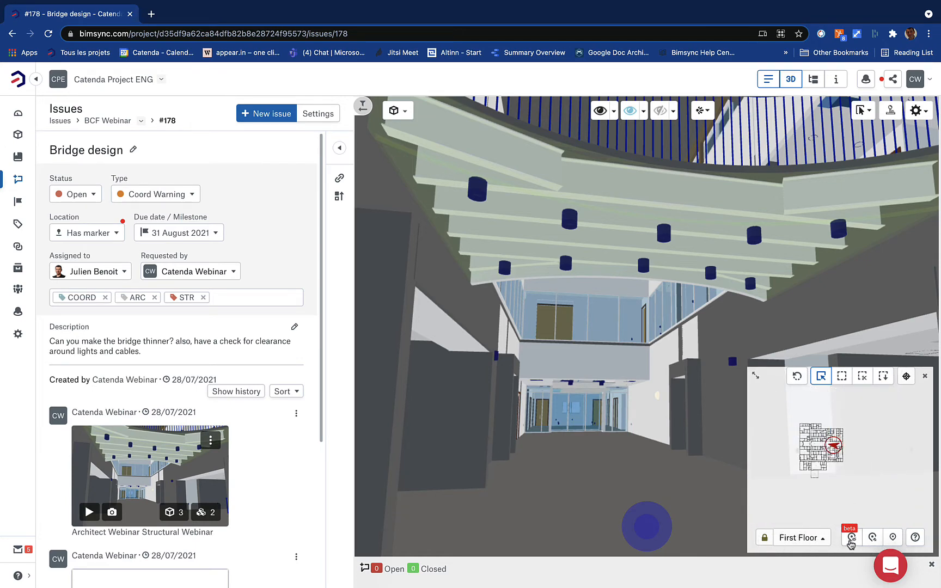
pyautogui.click(872, 538)
pyautogui.click(866, 496)
pyautogui.click(893, 538)
pyautogui.click(887, 509)
pyautogui.scroll(3, 832, 445)
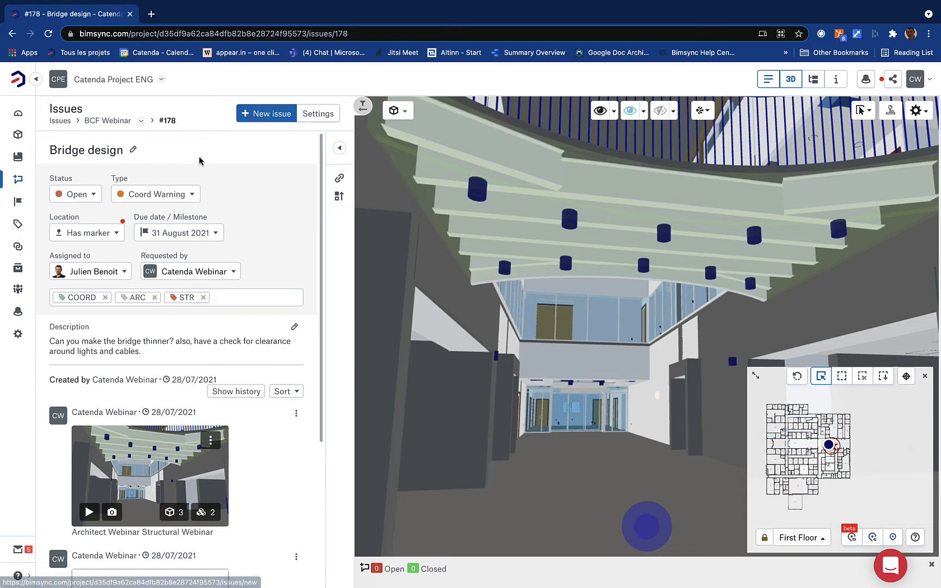
pyautogui.click(18, 115)
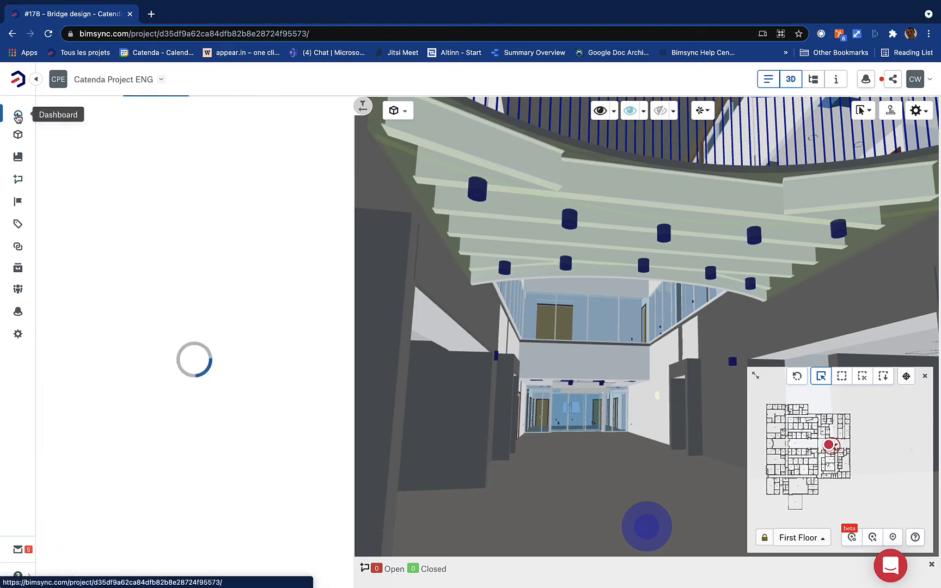
# Open Bridge design #178 from the card-view issue list and play its saved 3D viewpoint
pyautogui.click(18, 179)
pyautogui.click(791, 79)
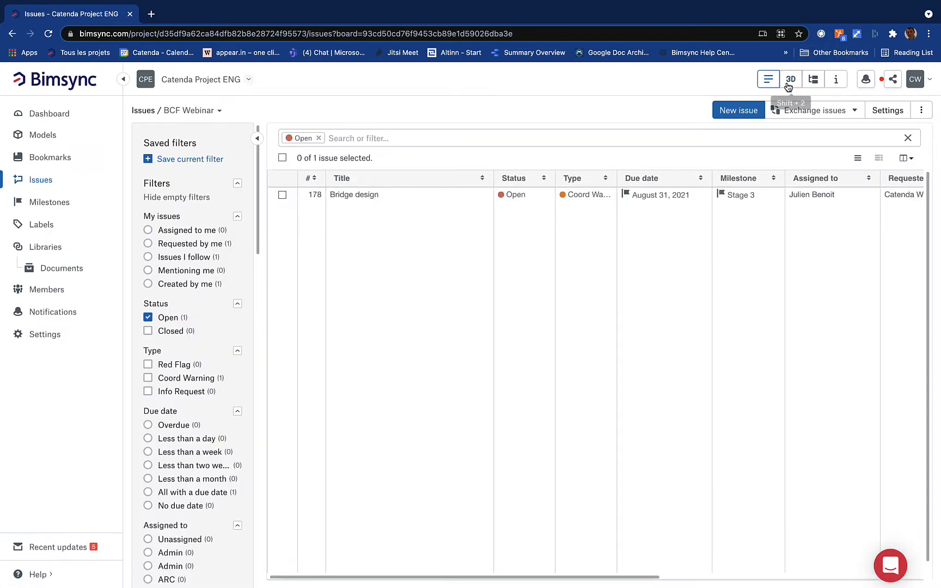
pyautogui.click(878, 158)
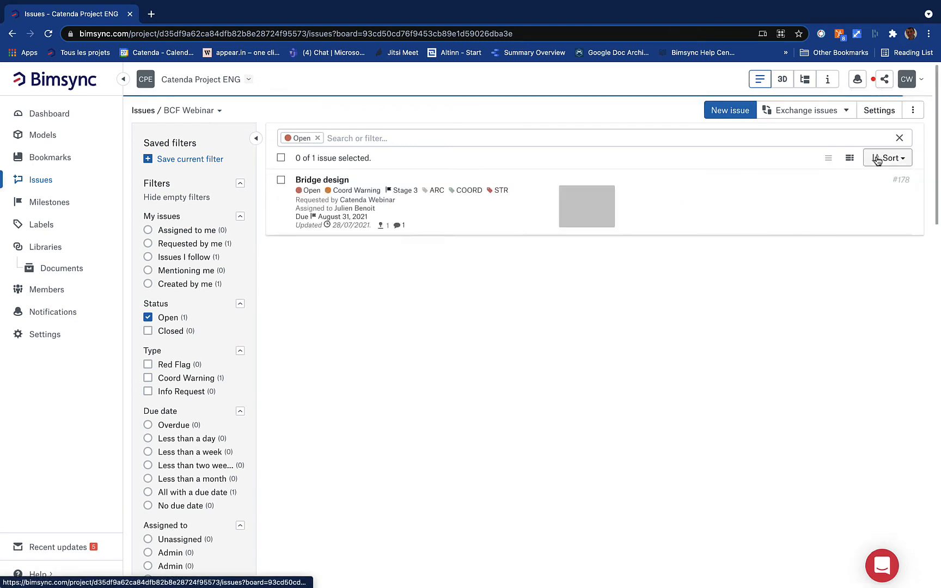
pyautogui.click(330, 187)
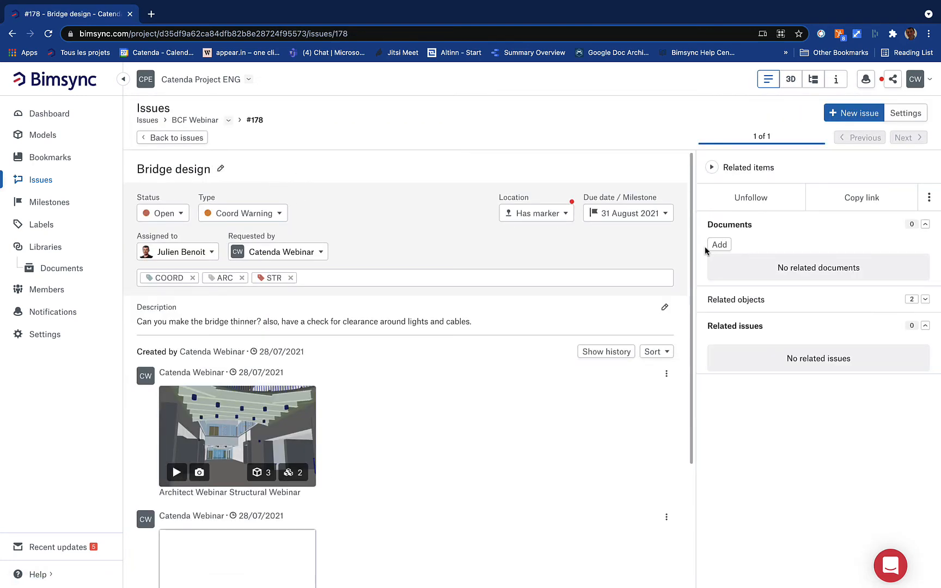
pyautogui.click(790, 82)
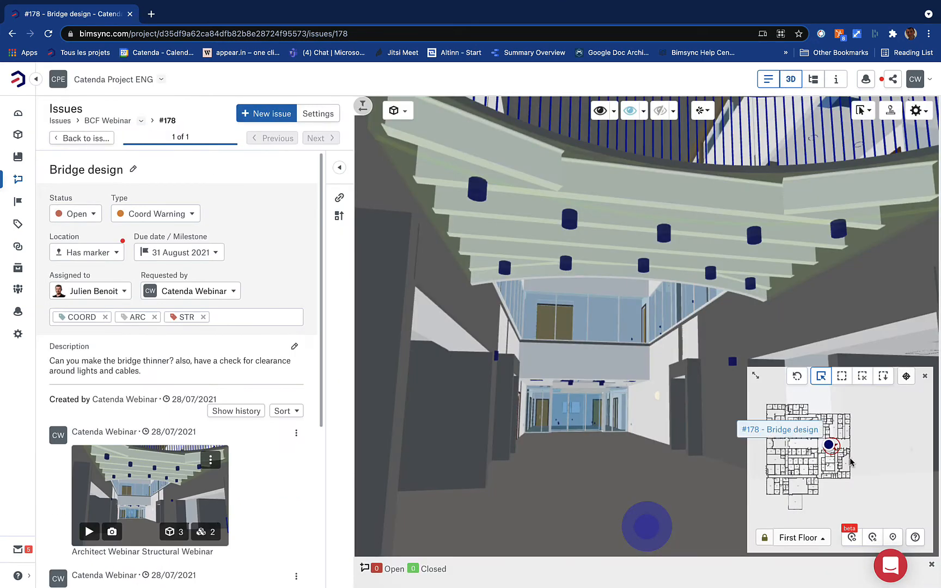
pyautogui.click(90, 530)
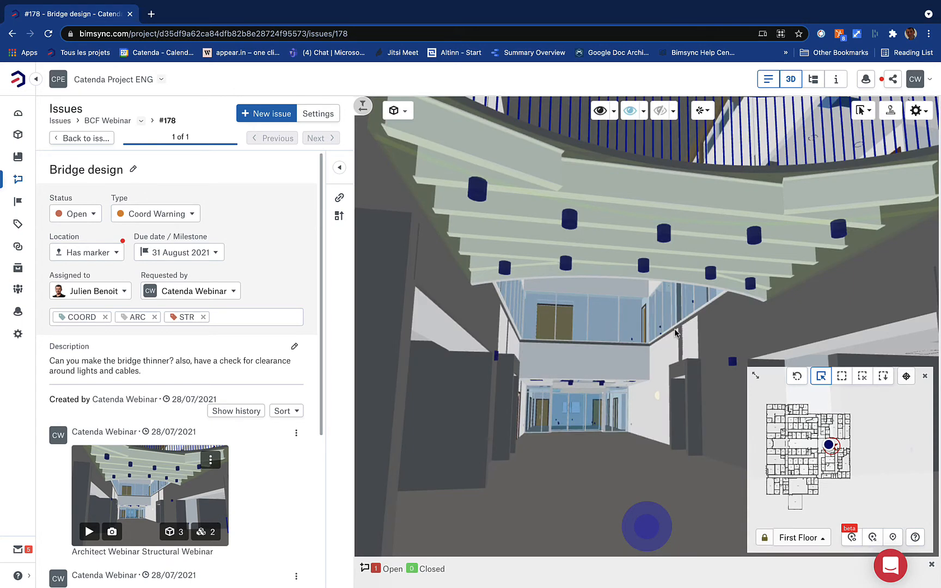
pyautogui.scroll(-3, 179, 319)
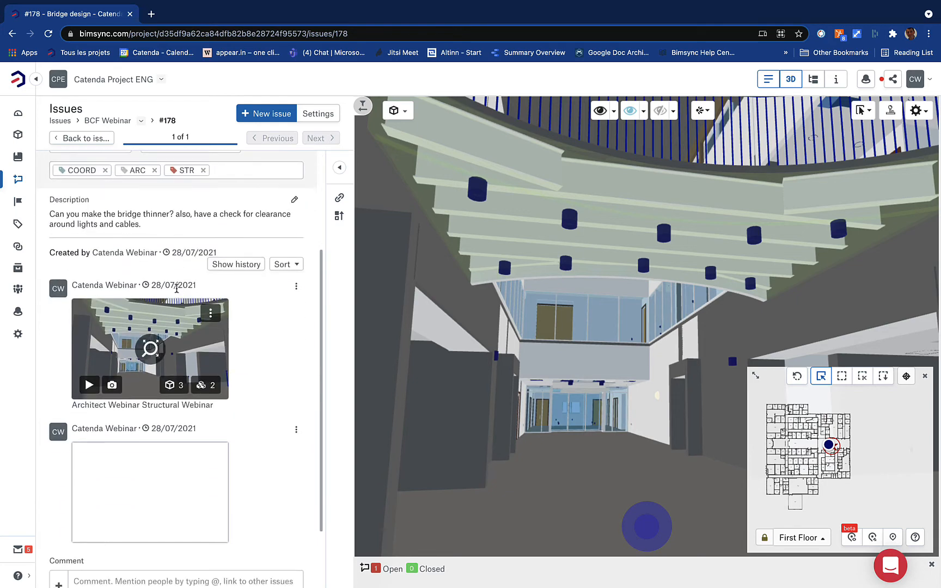
pyautogui.scroll(2, 175, 288)
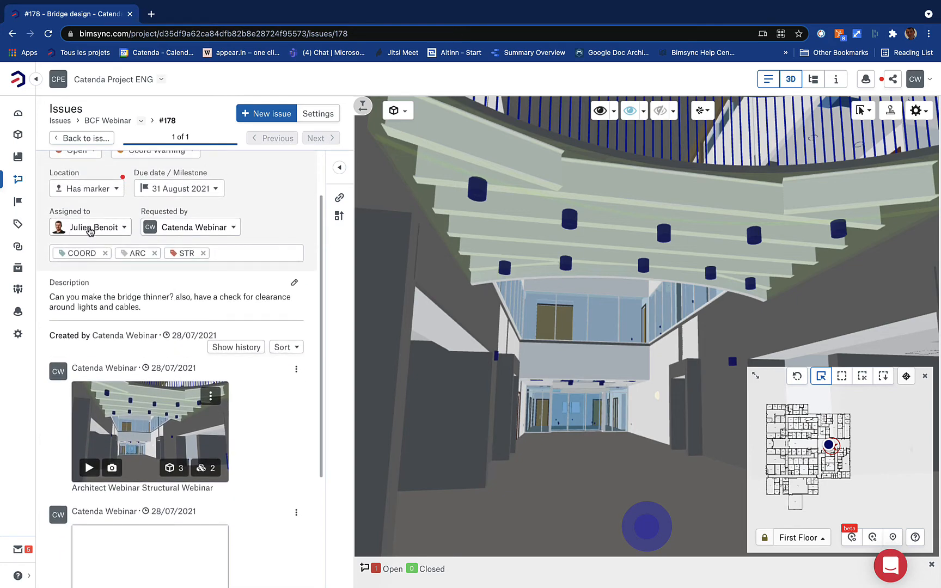
pyautogui.scroll(-4, 89, 232)
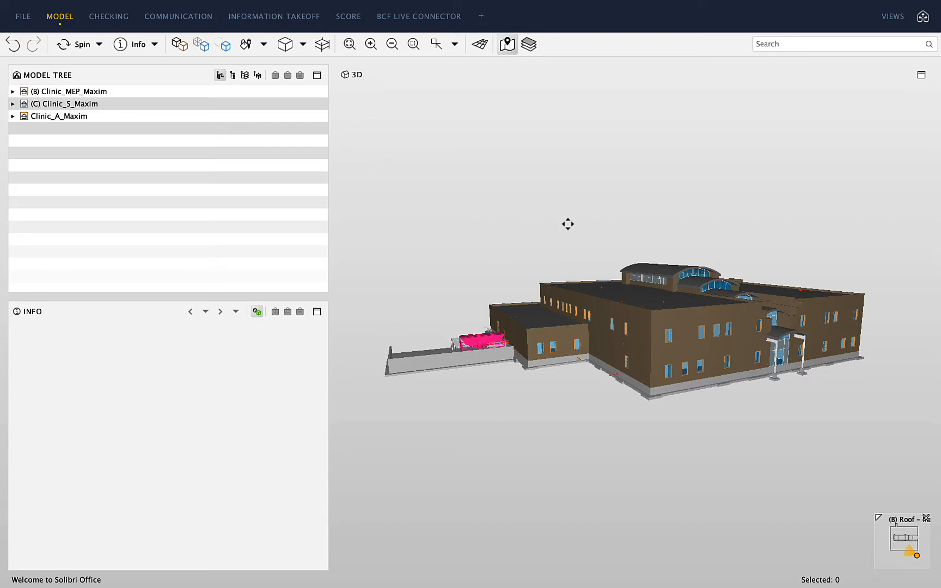
# In Solibri's BCF Live Connector, add a server named BCF webinar of type Bimsync
pyautogui.moveTo(567, 223); pyautogui.dragTo(539, 231)
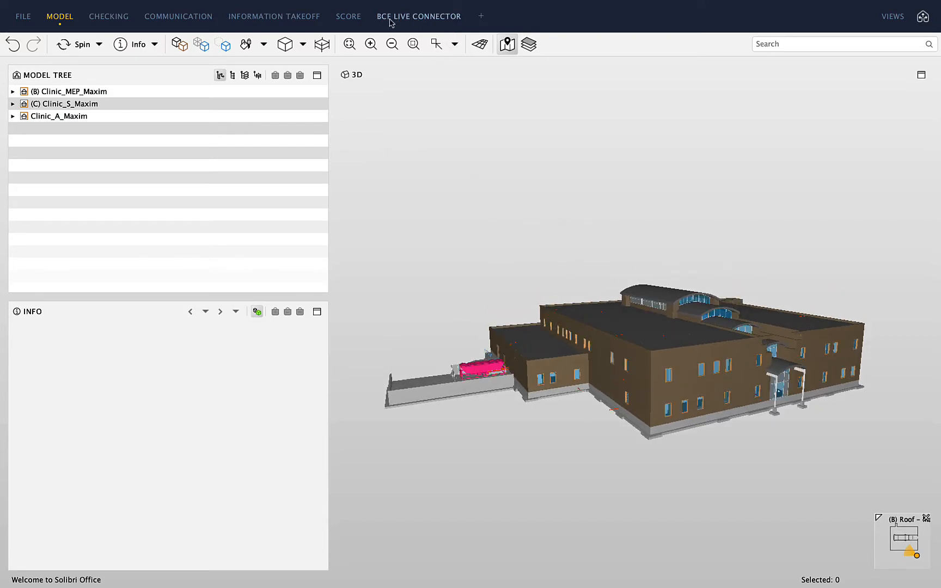
pyautogui.click(425, 21)
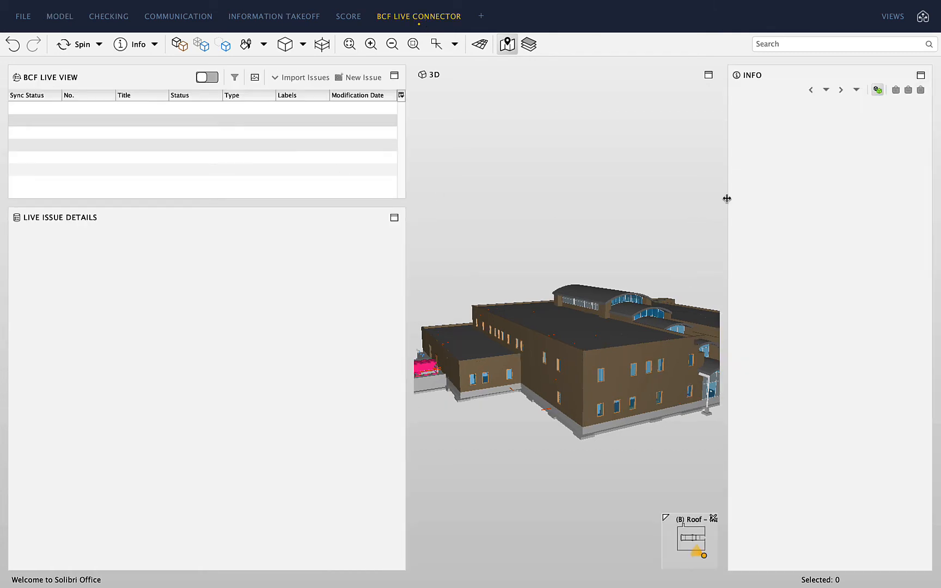
pyautogui.moveTo(727, 198); pyautogui.dragTo(798, 204)
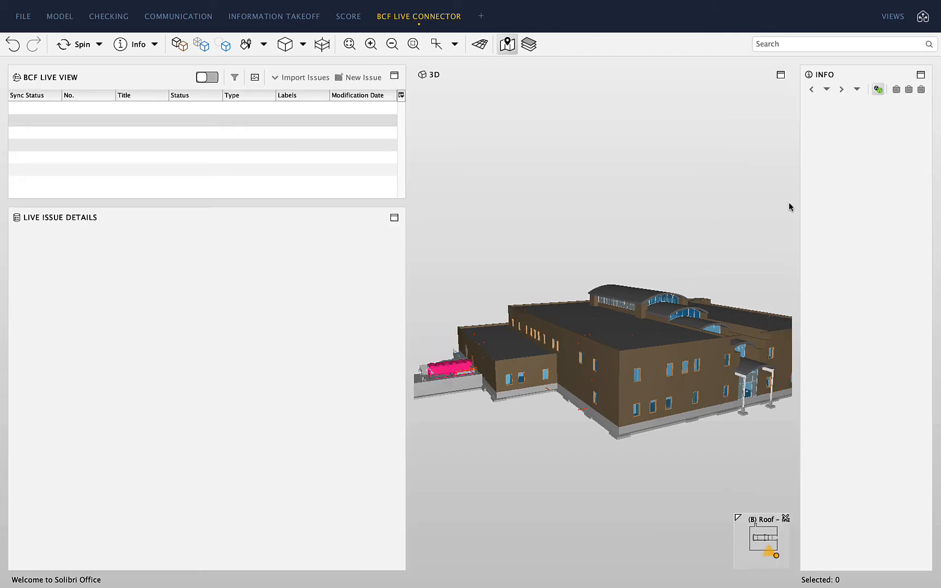
pyautogui.click(207, 79)
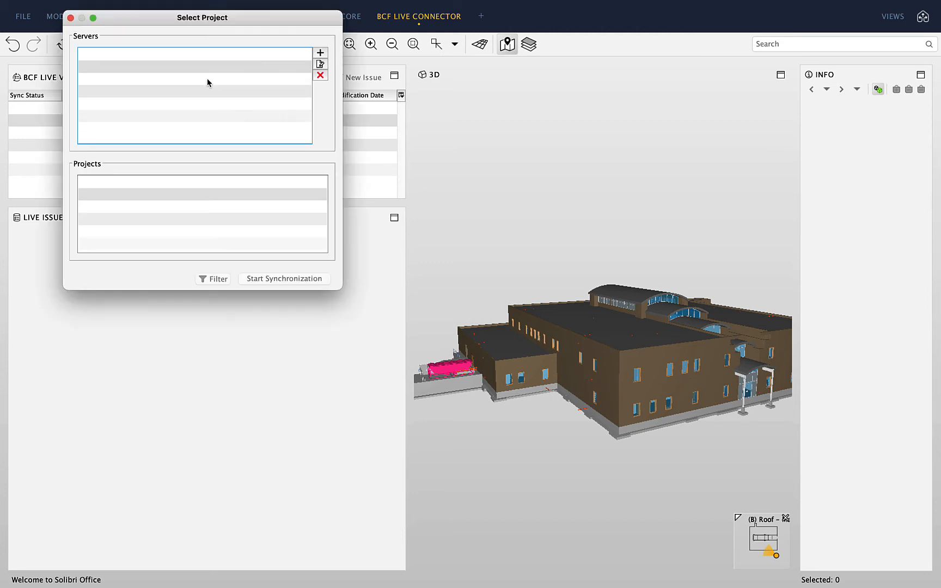
pyautogui.click(321, 55)
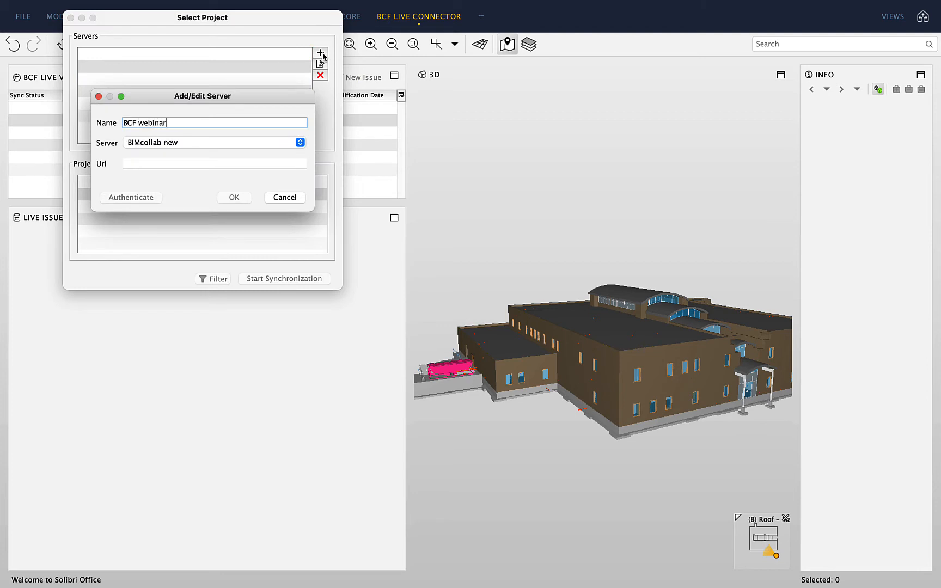
pyautogui.click(201, 143)
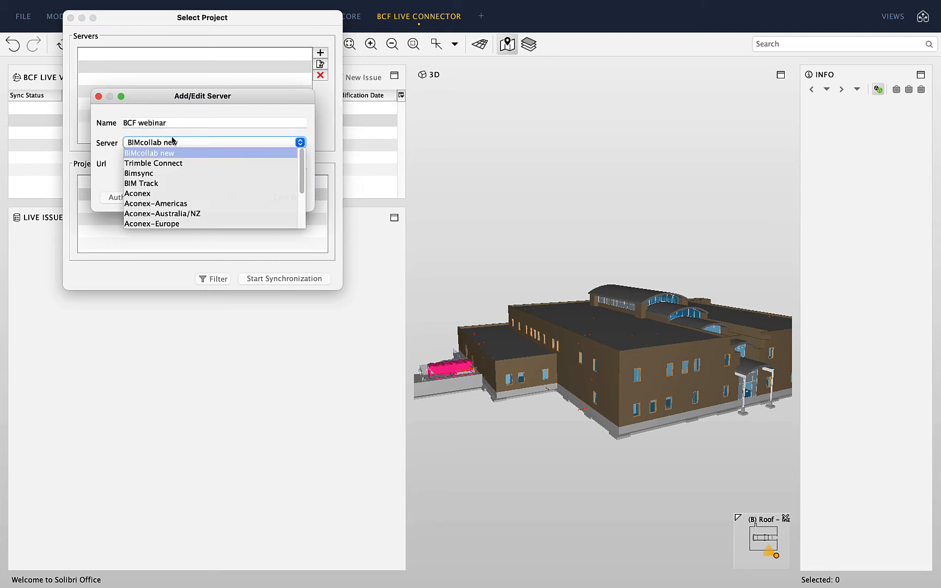
pyautogui.click(172, 174)
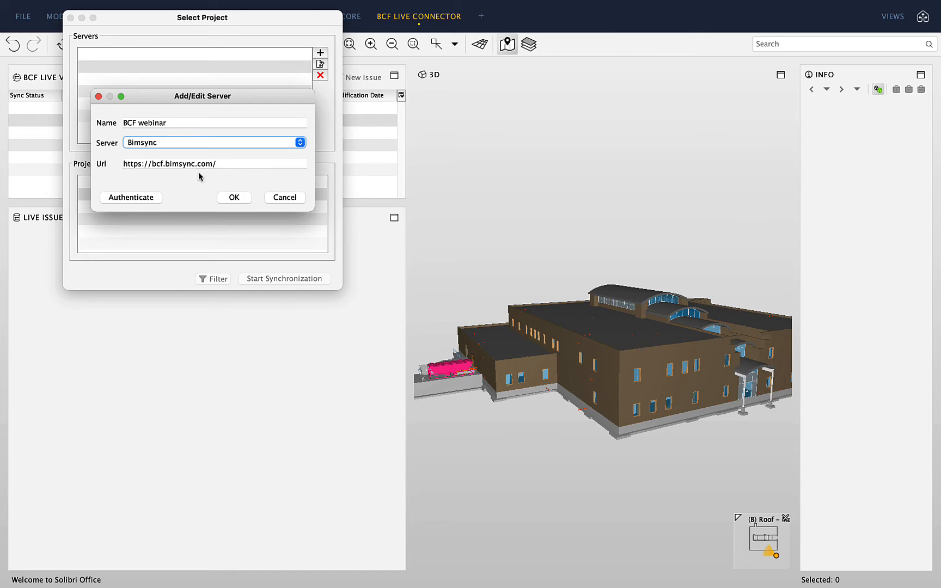
pyautogui.hotkey('ctrl', 'Left')
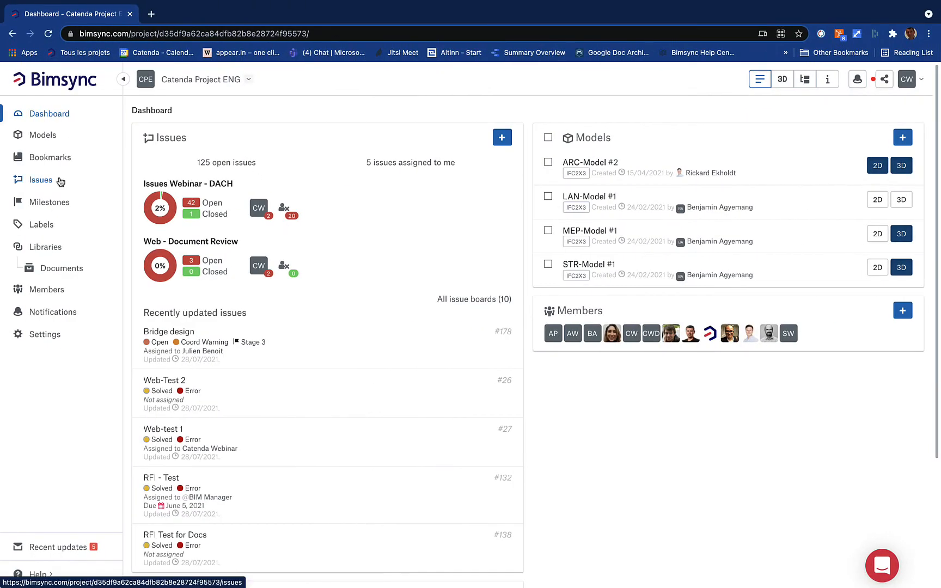
pyautogui.click(60, 182)
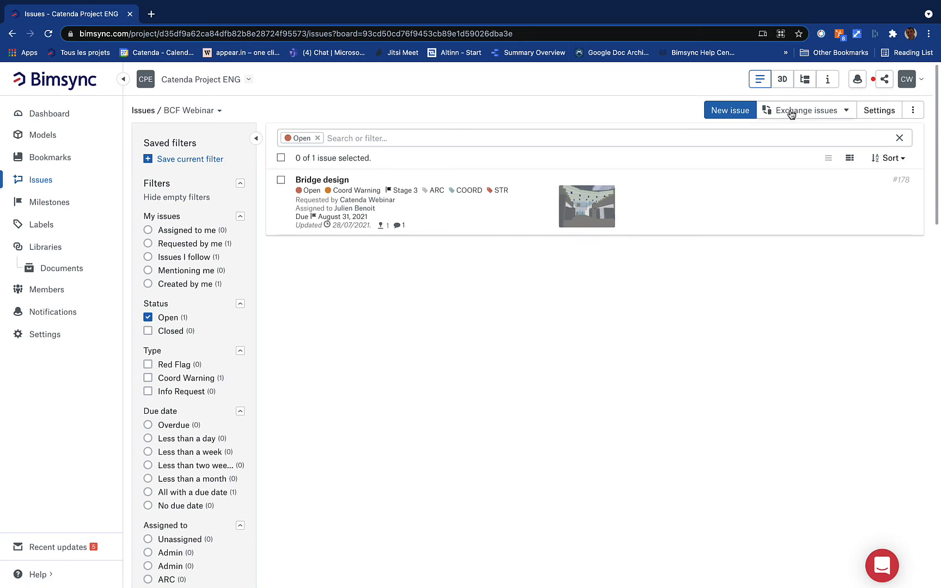
pyautogui.click(795, 113)
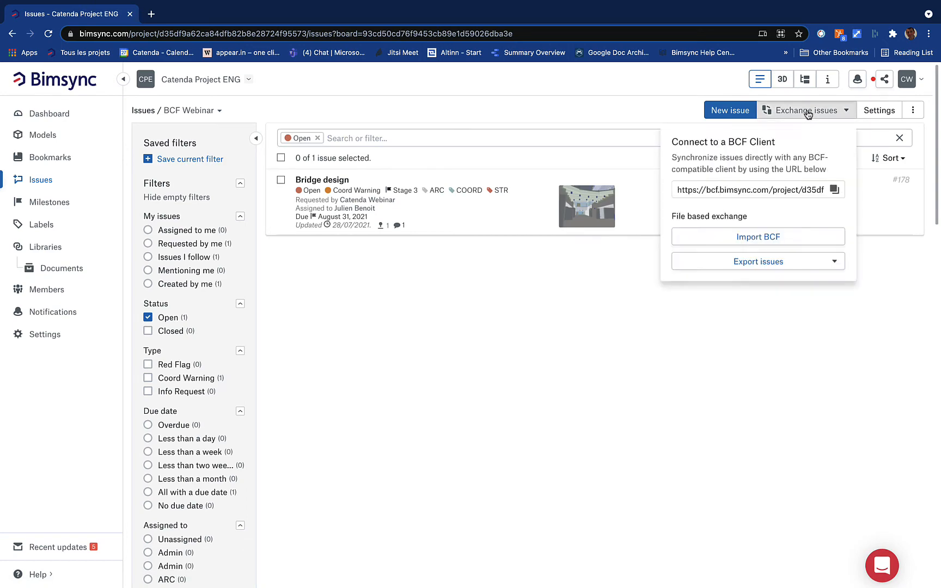
pyautogui.click(833, 189)
pyautogui.hotkey('ctrl', 'Right')
pyautogui.moveTo(260, 164); pyautogui.dragTo(122, 164)
pyautogui.press('super+v')
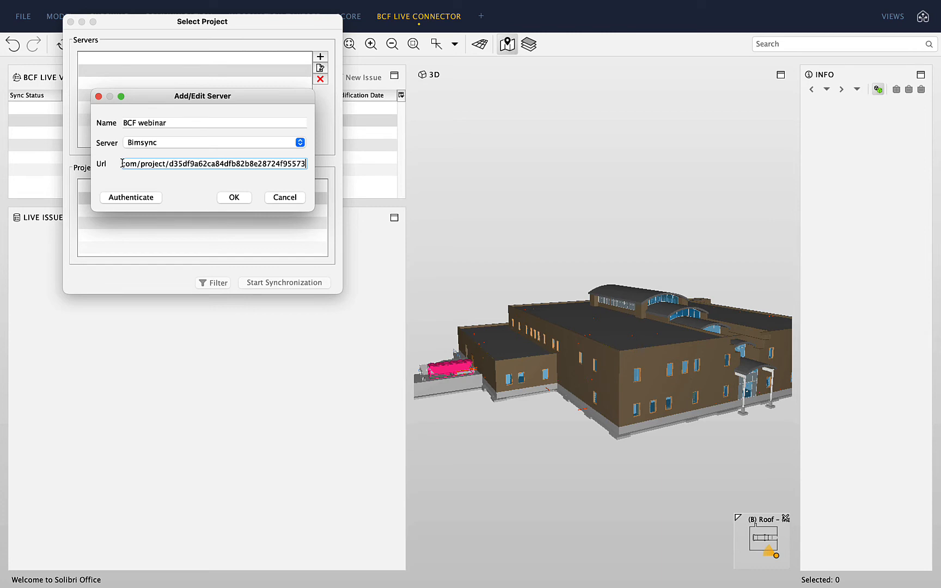
# Save the BCF webinar server, choose the BCF Webinar project, and start synchronization
pyautogui.click(231, 199)
pyautogui.click(159, 59)
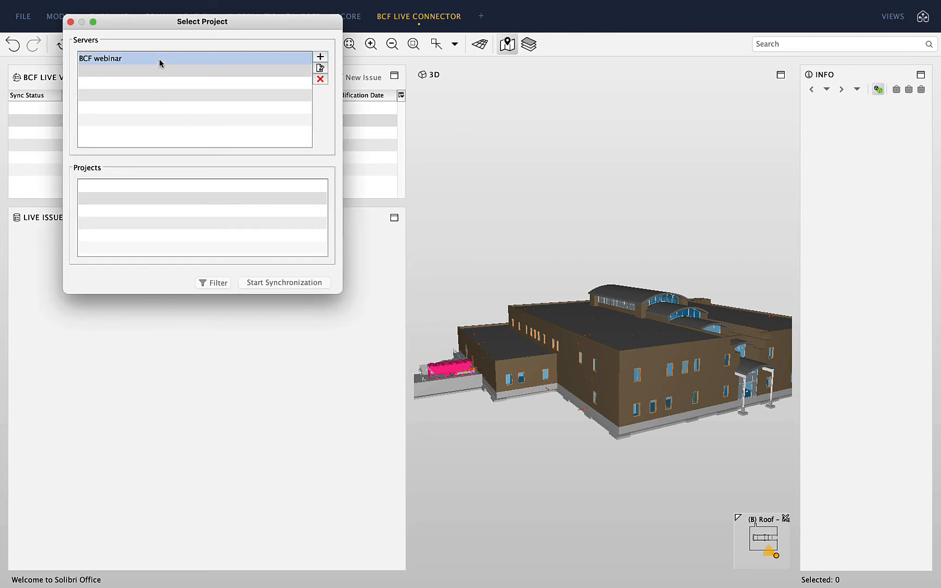
pyautogui.click(159, 58)
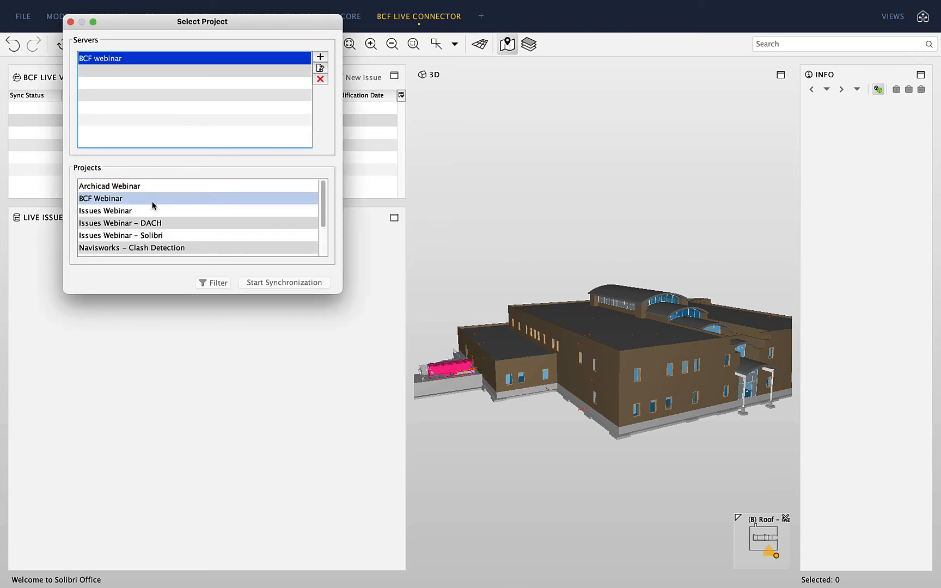
pyautogui.scroll(-2, 153, 205)
pyautogui.scroll(2, 157, 243)
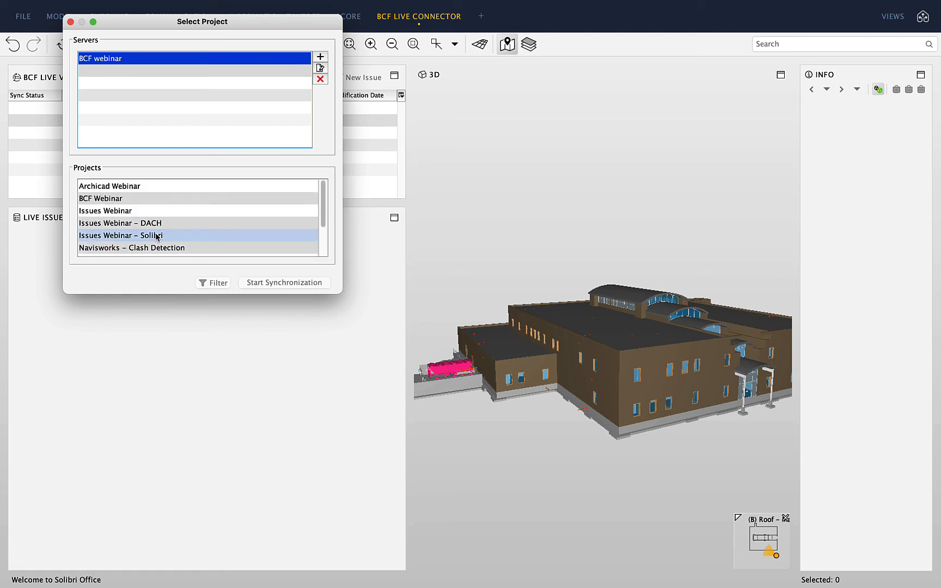
pyautogui.click(145, 200)
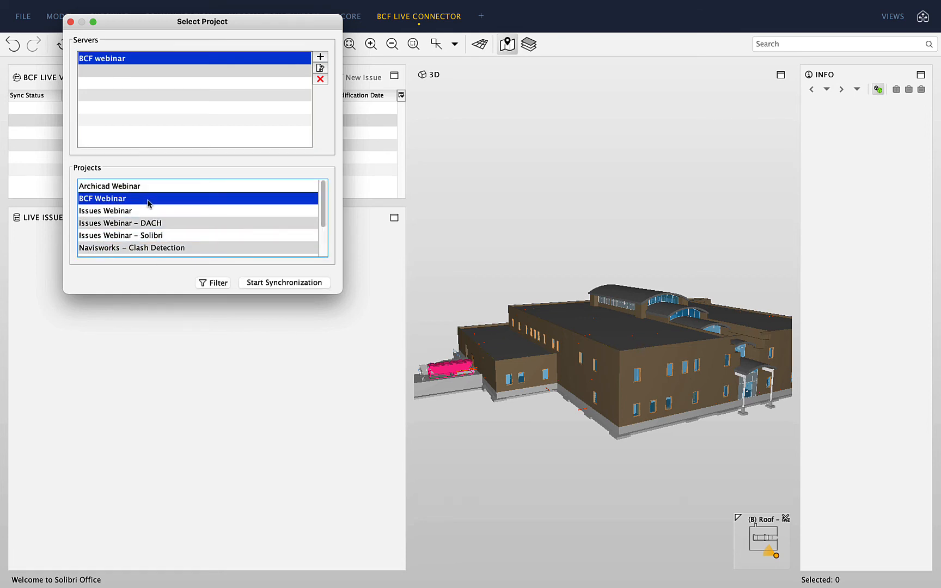
pyautogui.click(289, 283)
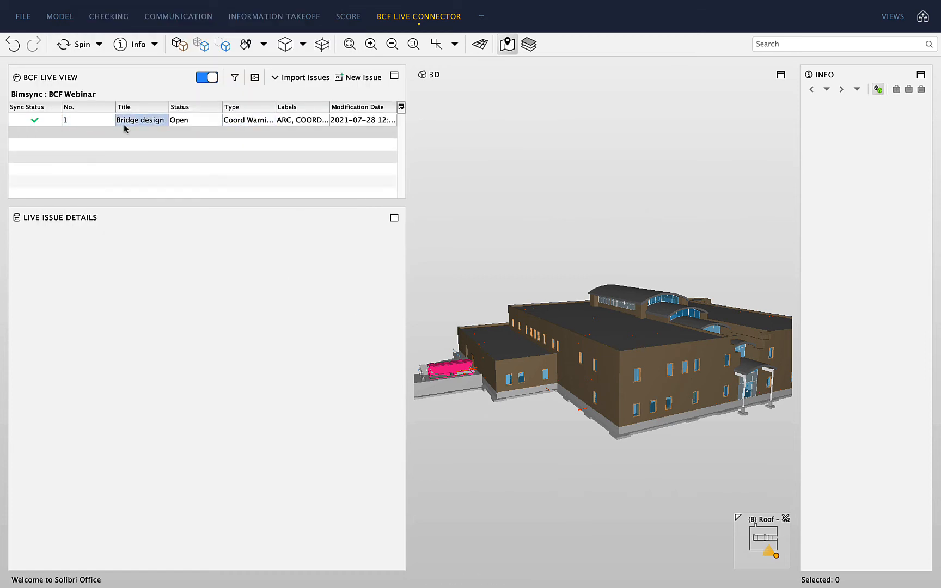
# Comment 'This will be reviewed before the next coordination meeting.' on the Bridge design issue
pyautogui.click(148, 121)
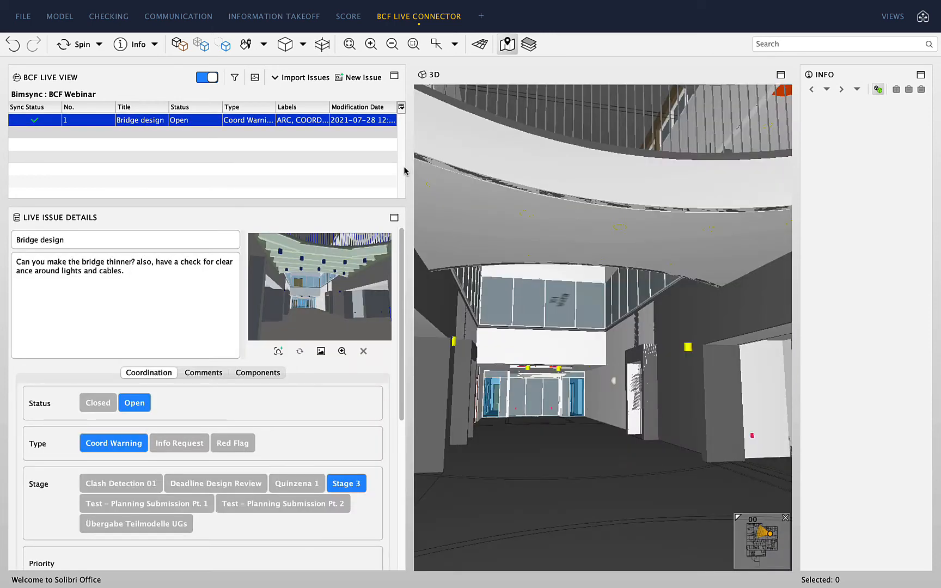
pyautogui.moveTo(571, 225); pyautogui.dragTo(577, 217)
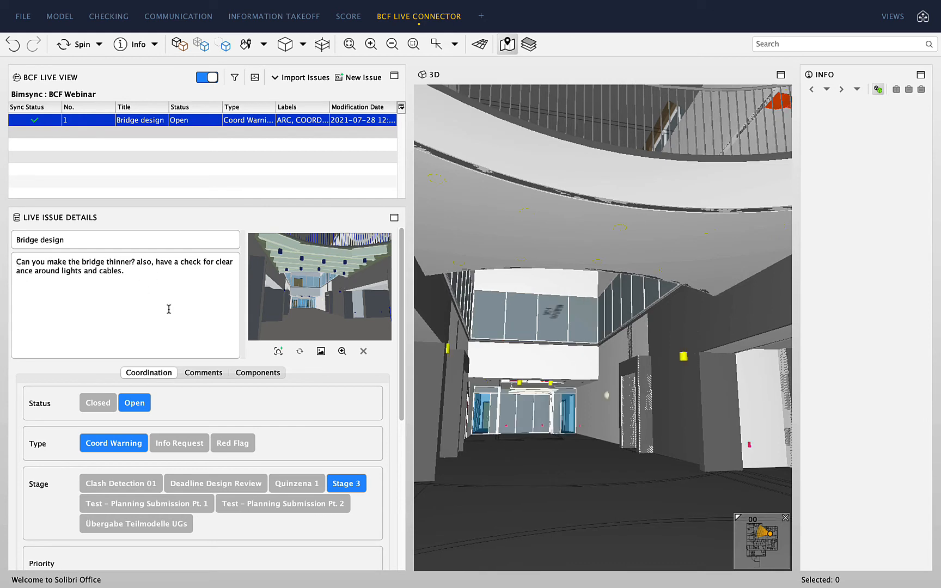
pyautogui.click(204, 373)
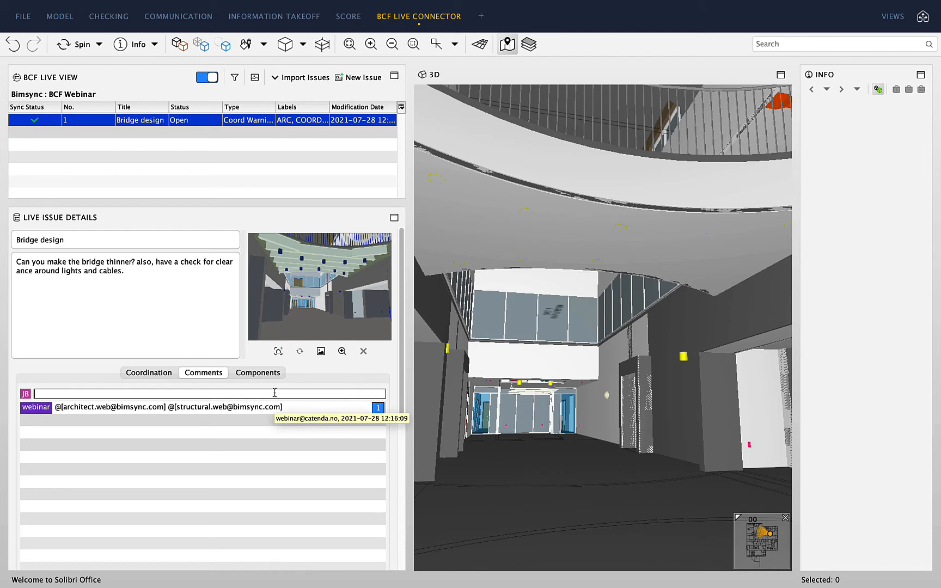
pyautogui.write('Thi')
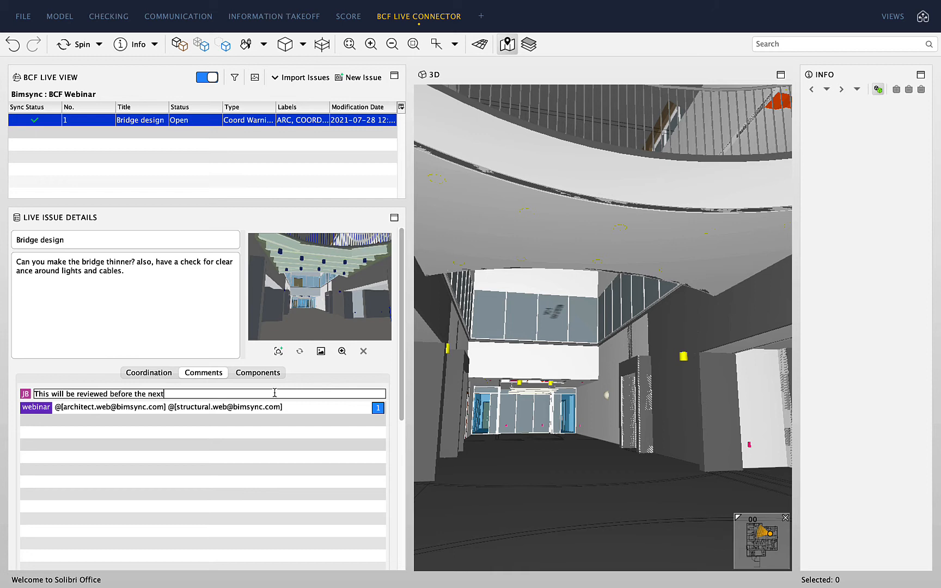
pyautogui.write('coordination meeting.')
pyautogui.press('Return')
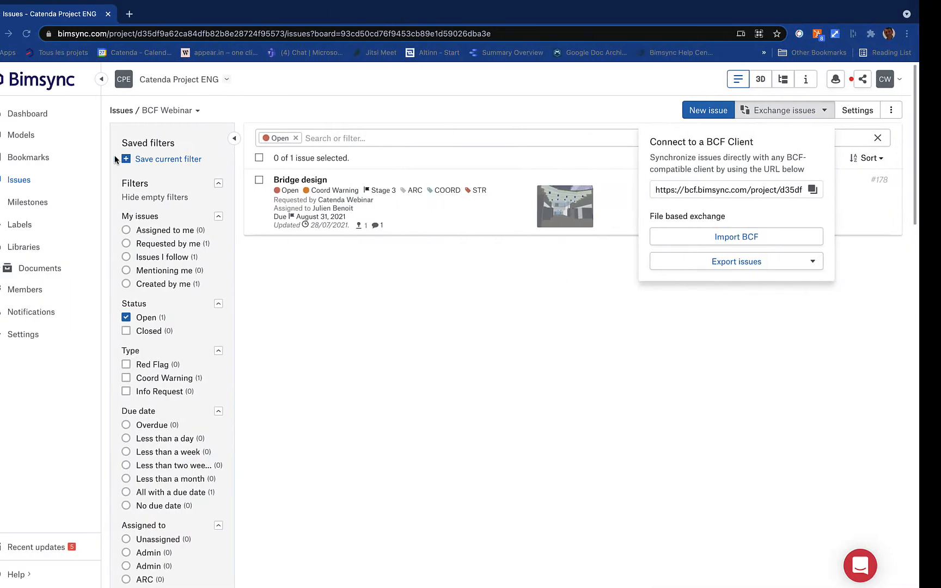
# Open Bridge design issue #178 and reload it so the coordination-meeting comment appears
pyautogui.click(417, 217)
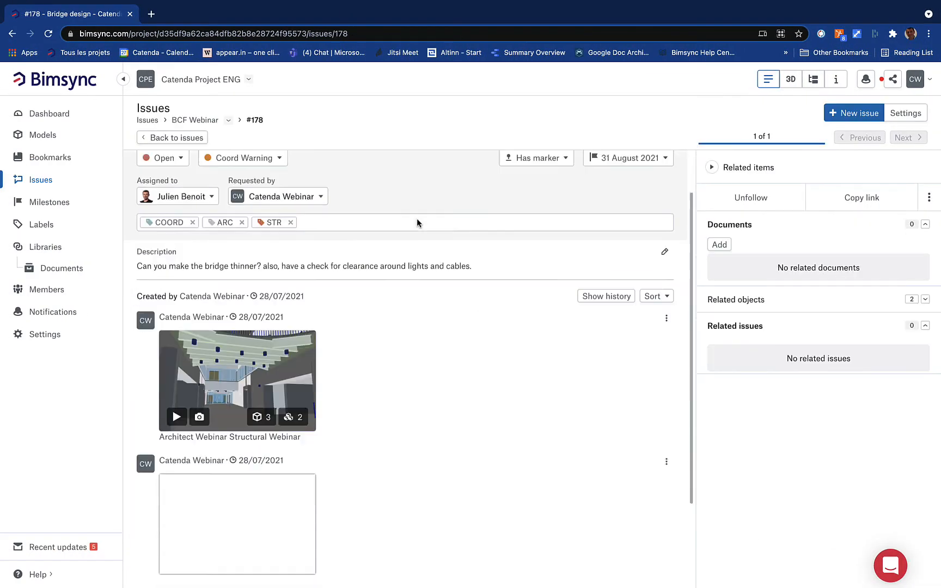
pyautogui.scroll(-3, 416, 218)
pyautogui.scroll(3, 387, 387)
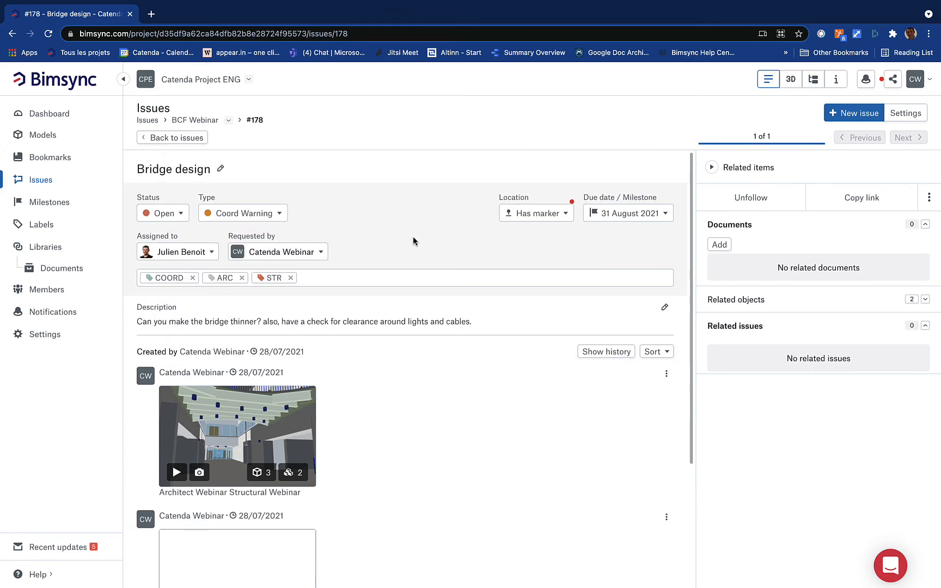
pyautogui.click(49, 34)
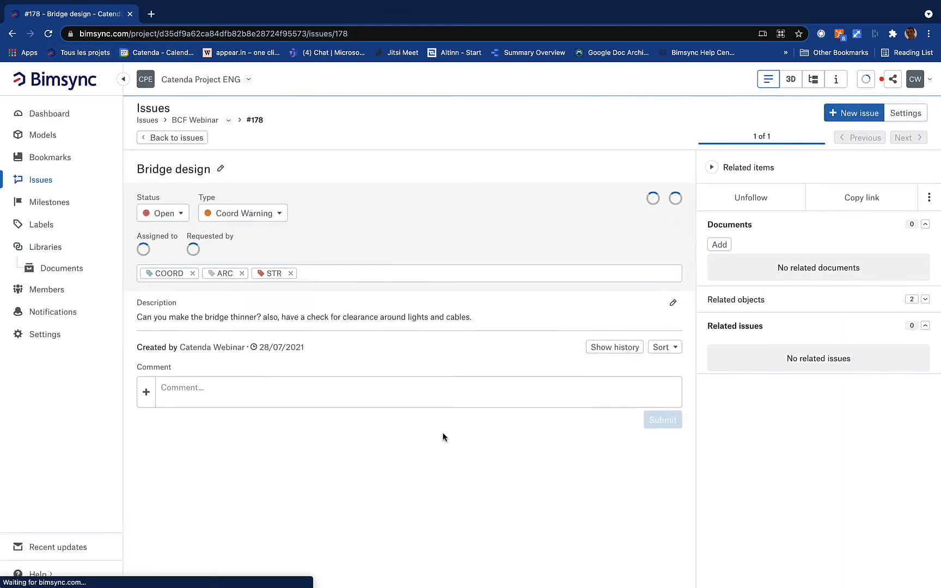
pyautogui.scroll(-3, 443, 438)
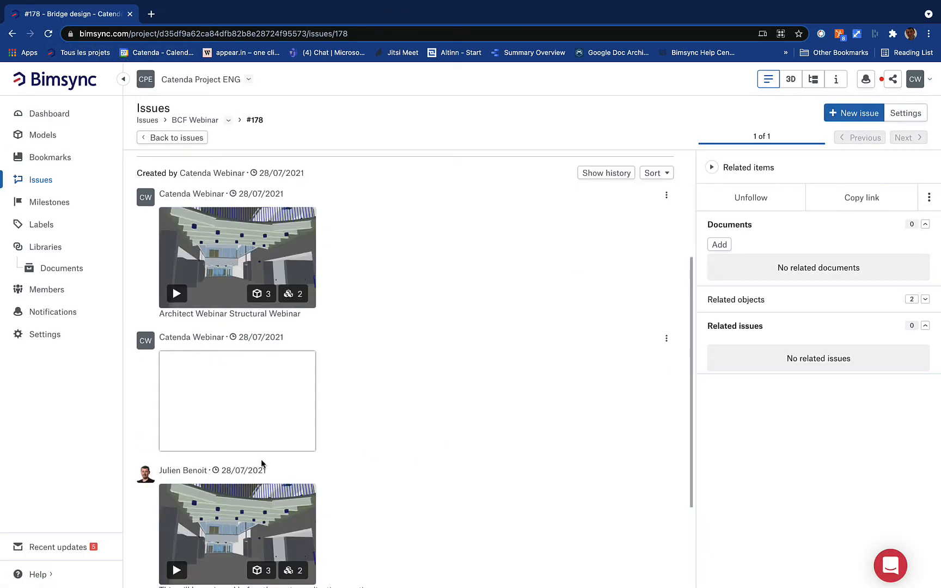
pyautogui.scroll(-3, 366, 469)
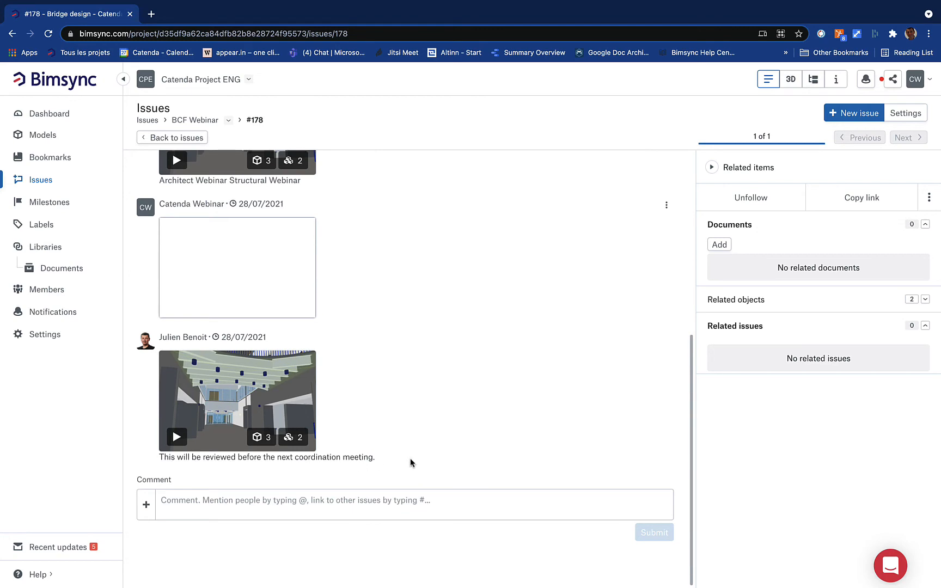
pyautogui.scroll(6, 410, 463)
pyautogui.hotkey('ctrl', 'Left')
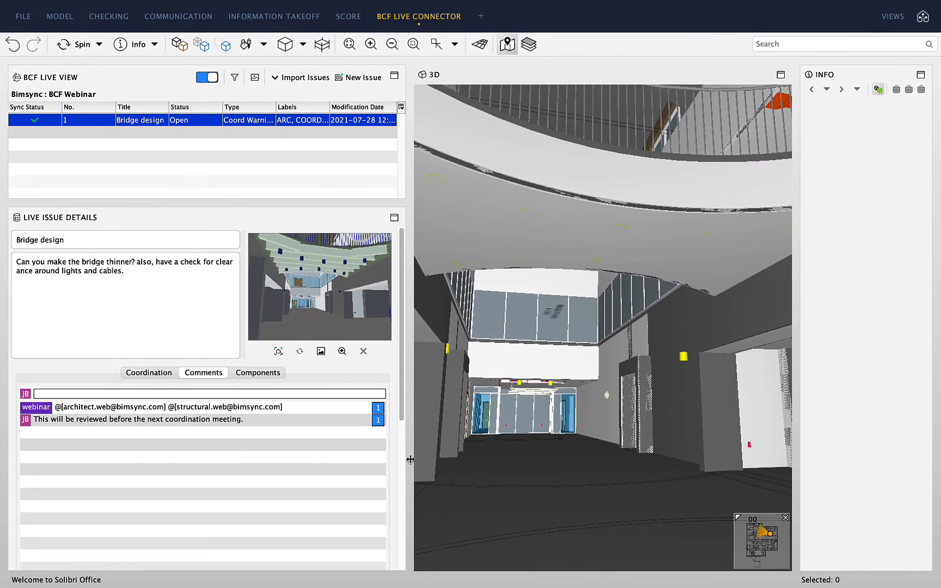
# Select the gypsum-board Suspended Ceiling.-1.135 under the bridge, isolating it briefly, to list its properties
pyautogui.click(612, 240)
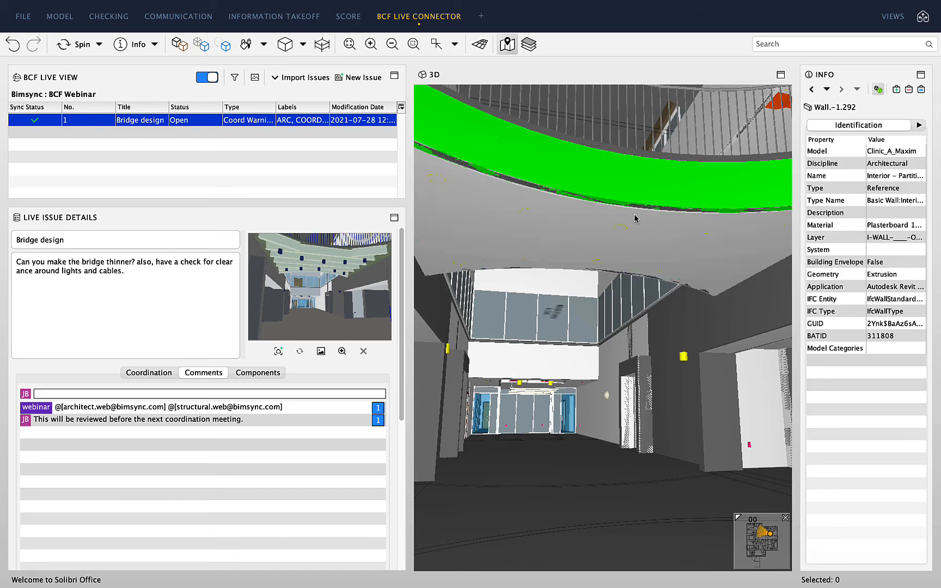
pyautogui.click(223, 45)
pyautogui.click(177, 48)
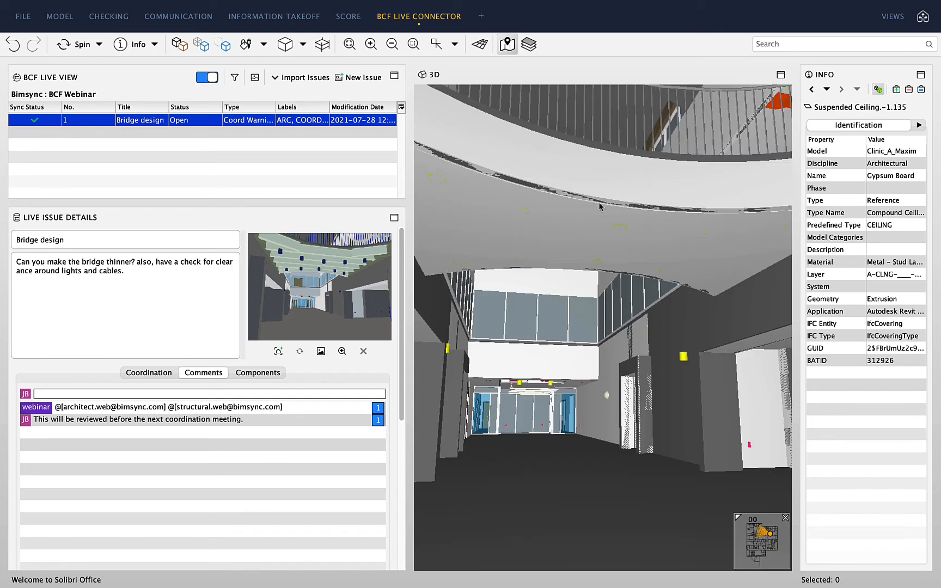
# Select the ceiling elements around the bridge and briefly view the model transparent
pyautogui.click(572, 236)
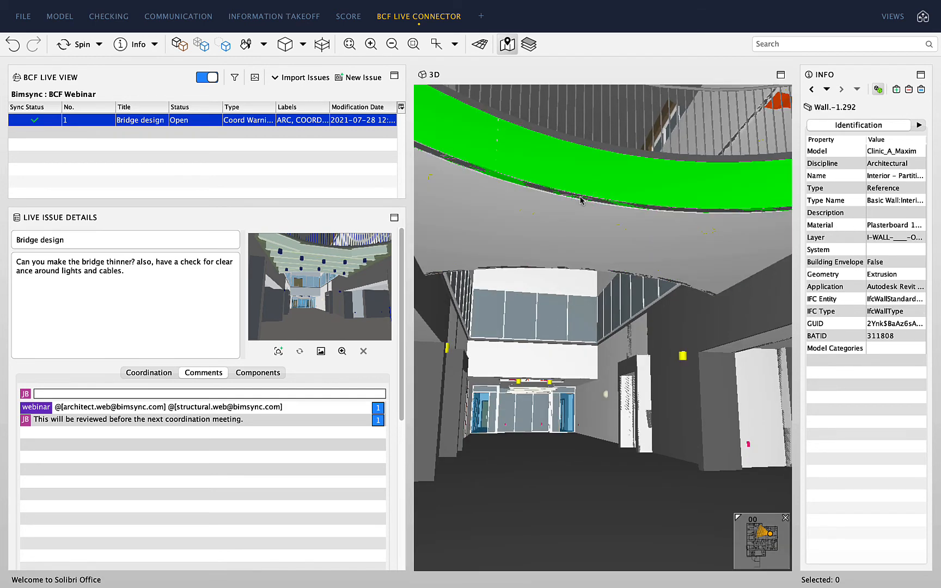
pyautogui.click(586, 179)
pyautogui.click(581, 223)
pyautogui.click(201, 48)
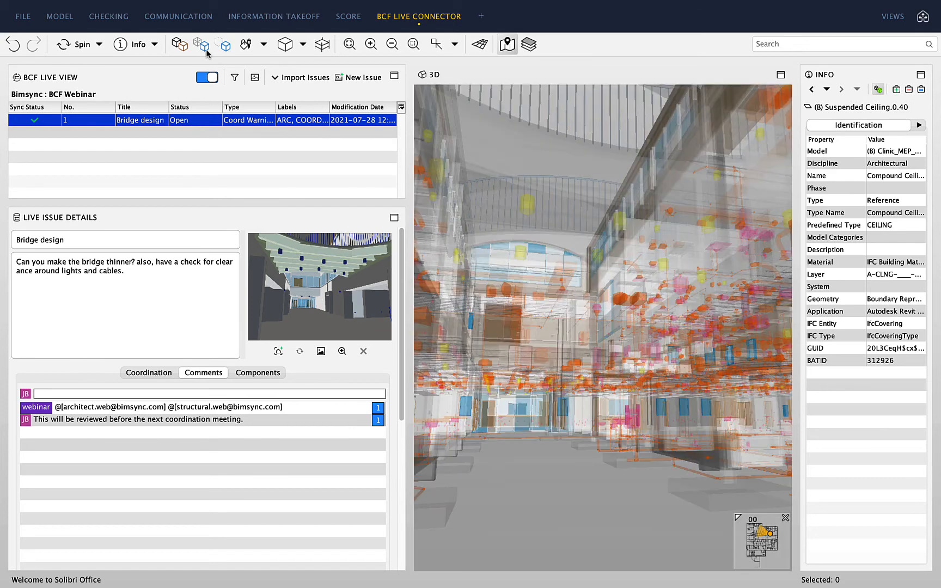
pyautogui.click(175, 49)
# Hide the suspended ceilings and the wall above the bridge to expose its lights
pyautogui.click(586, 238)
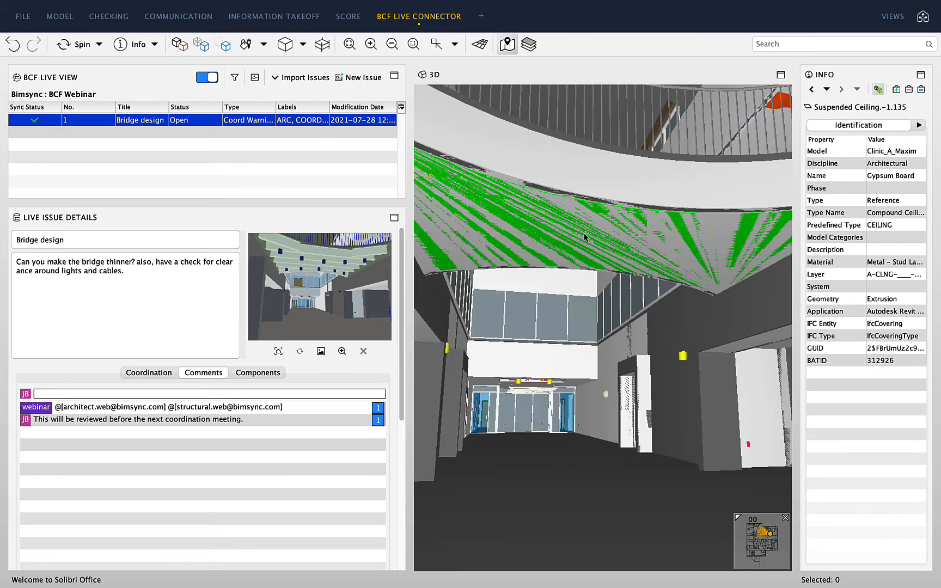
pyautogui.rightClick(585, 235)
pyautogui.click(615, 263)
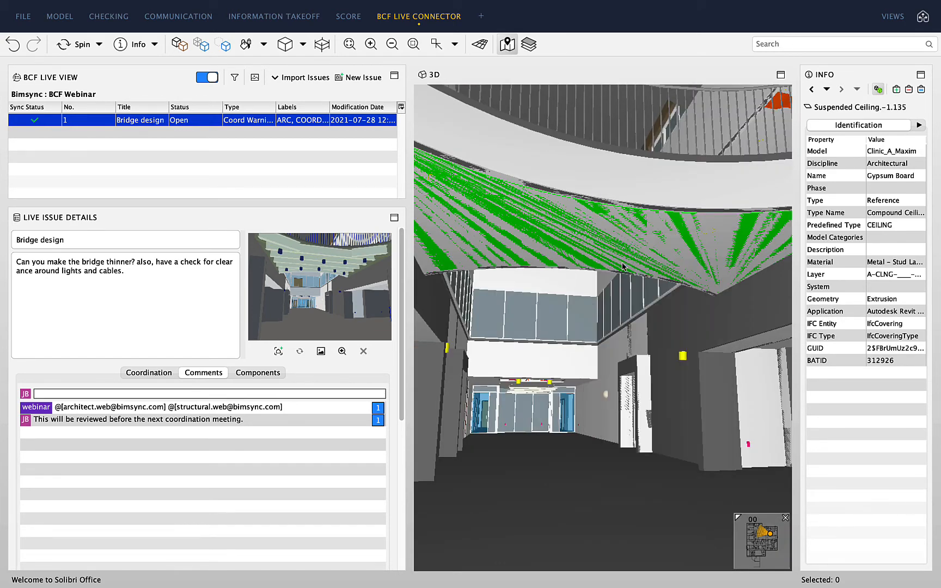
pyautogui.rightClick(577, 216)
pyautogui.click(609, 245)
pyautogui.click(605, 189)
pyautogui.rightClick(605, 189)
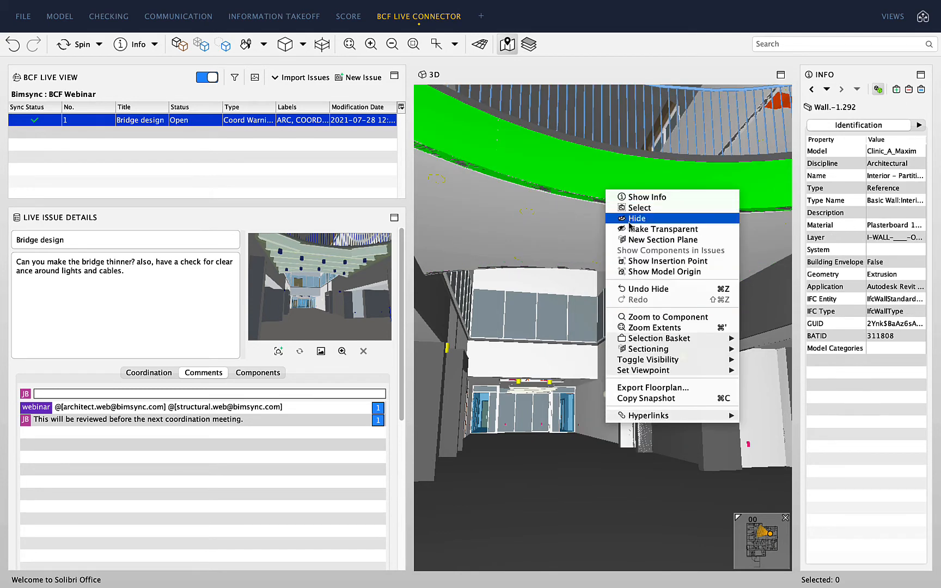
pyautogui.click(610, 218)
pyautogui.click(598, 223)
pyautogui.rightClick(597, 223)
pyautogui.click(621, 248)
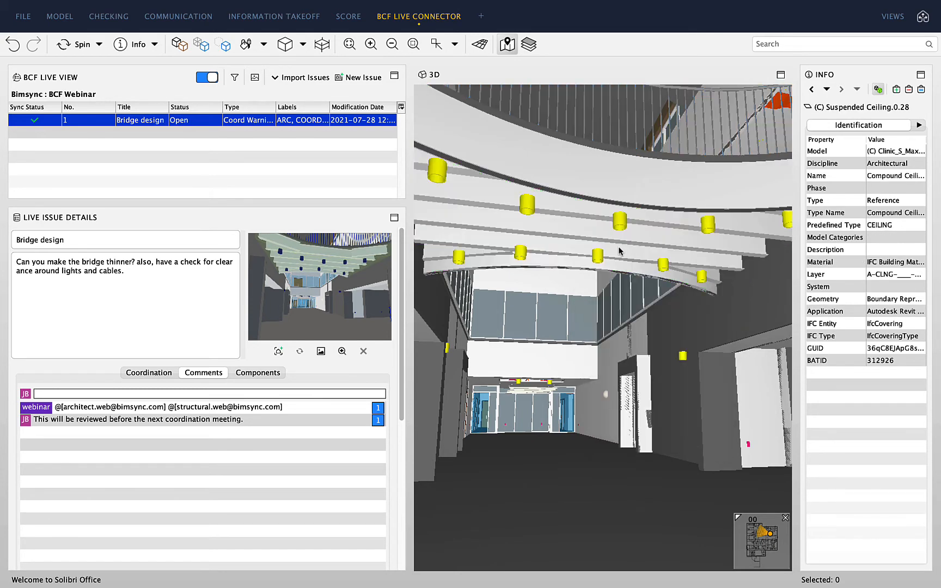
# Orbit around the bridge and enlarge the issue snapshot for comparison
pyautogui.moveTo(585, 233); pyautogui.dragTo(423, 259)
pyautogui.scroll(1, 537, 200)
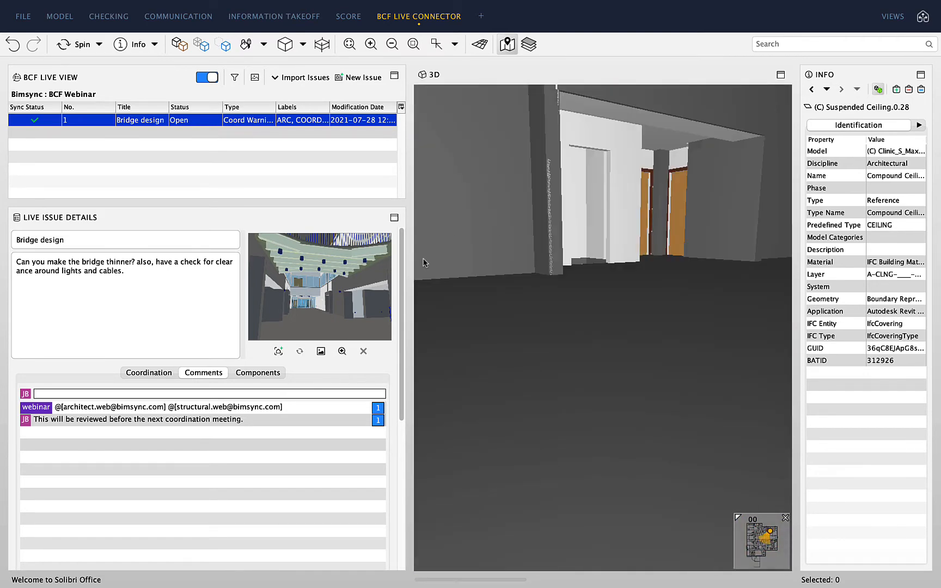
pyautogui.click(320, 316)
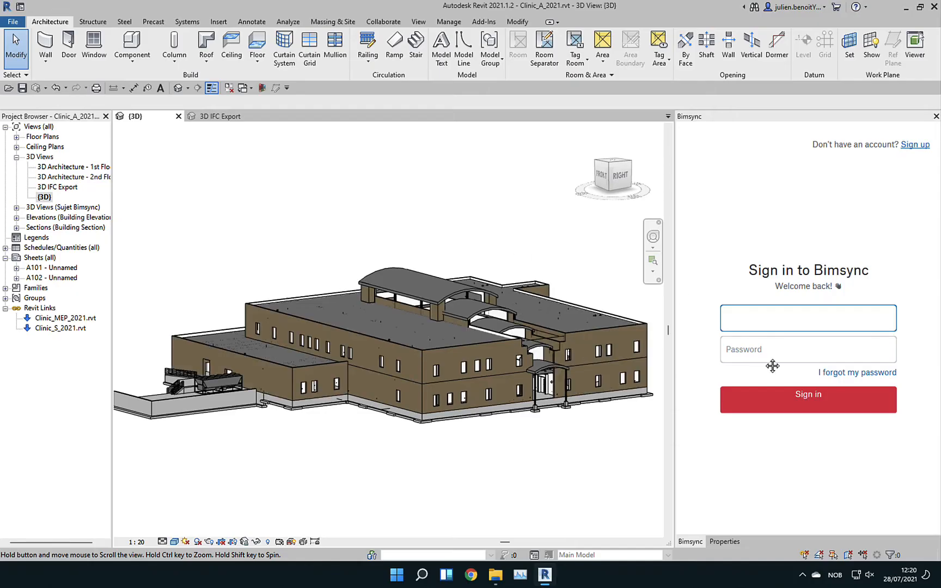
# Sign in to Revit's Bimsync panel with the structural account's e-mail and password
pyautogui.click(483, 21)
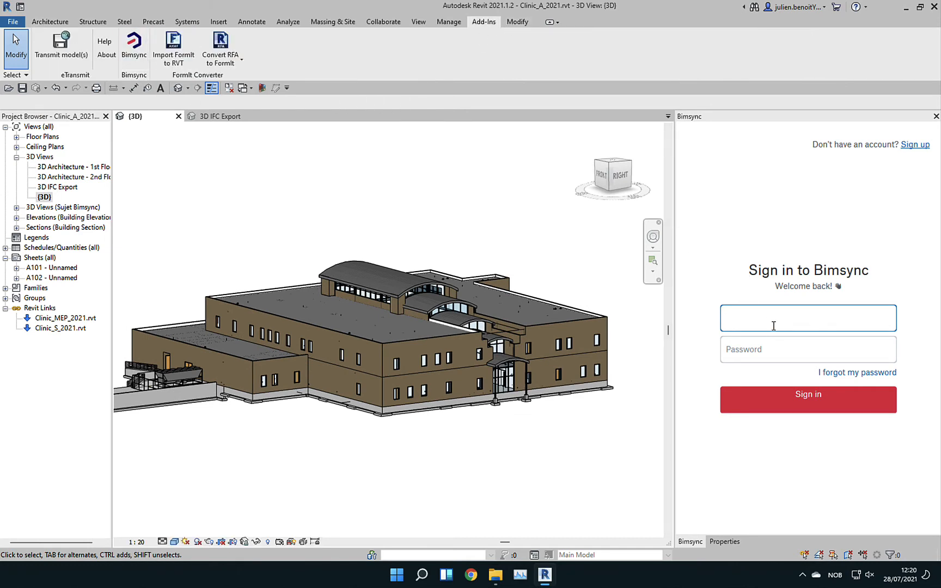
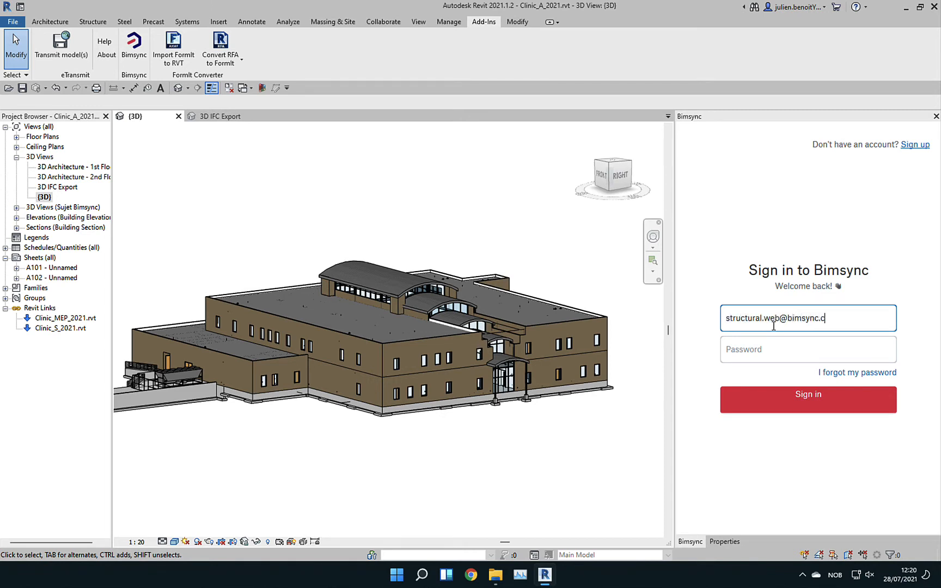
pyautogui.press('Tab')
pyautogui.write('p••••')
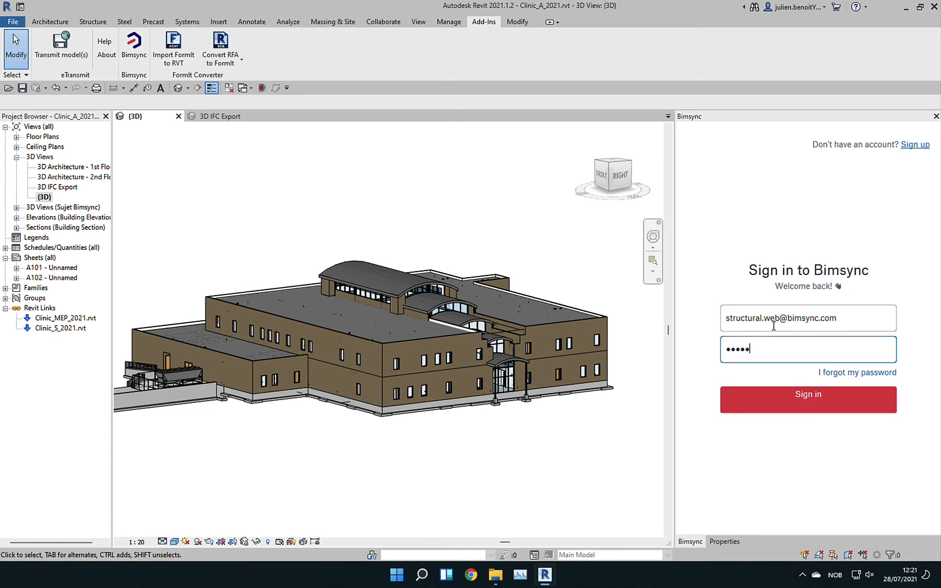
pyautogui.write('••••••')
pyautogui.click(785, 396)
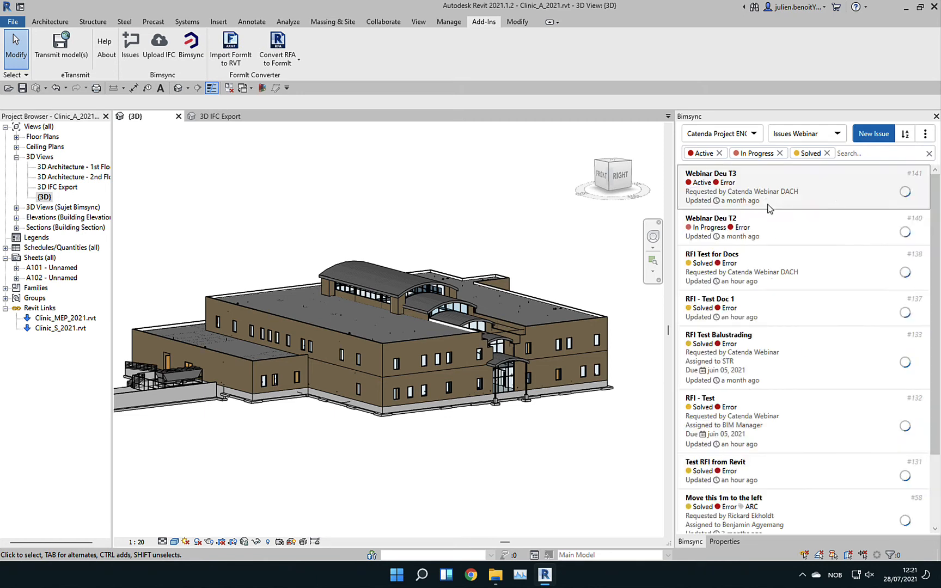
# Switch the Bimsync panel to the BCF Webinar board and open issue #178 'Bridge design'
pyautogui.click(792, 136)
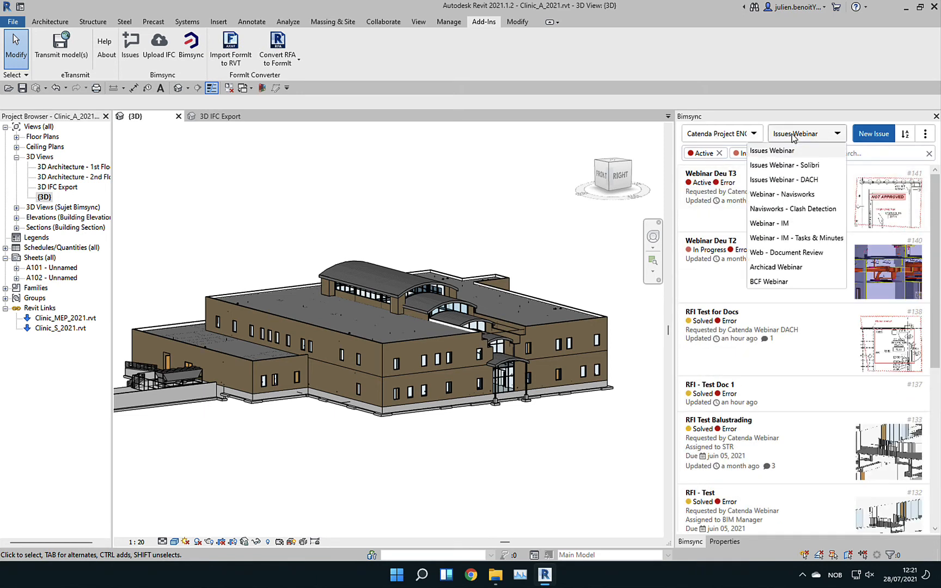
pyautogui.click(777, 281)
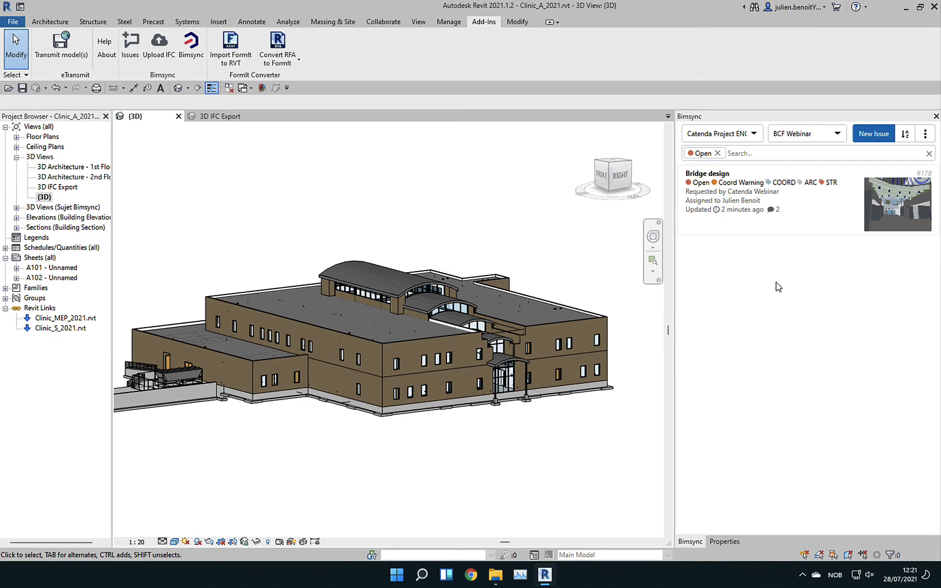
pyautogui.click(812, 208)
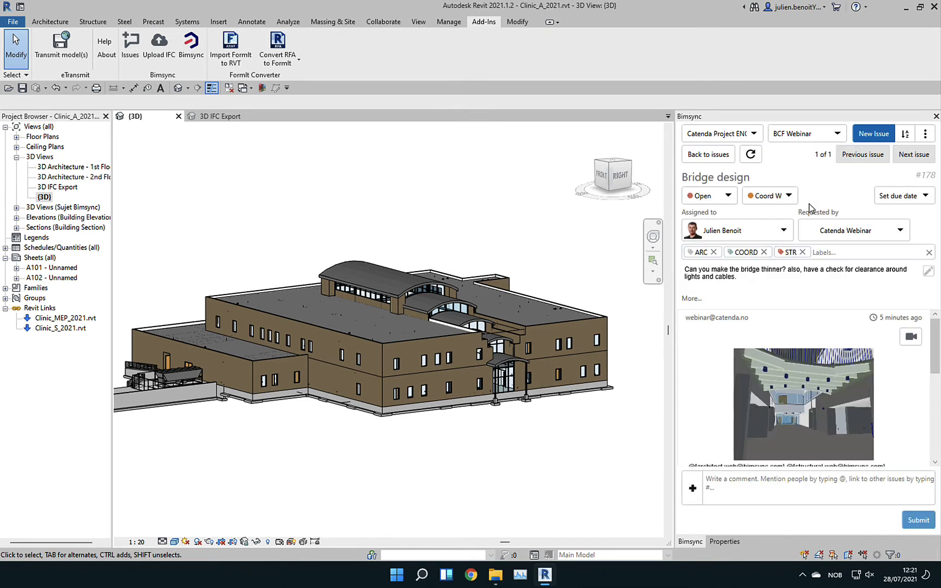
pyautogui.scroll(-3, 733, 334)
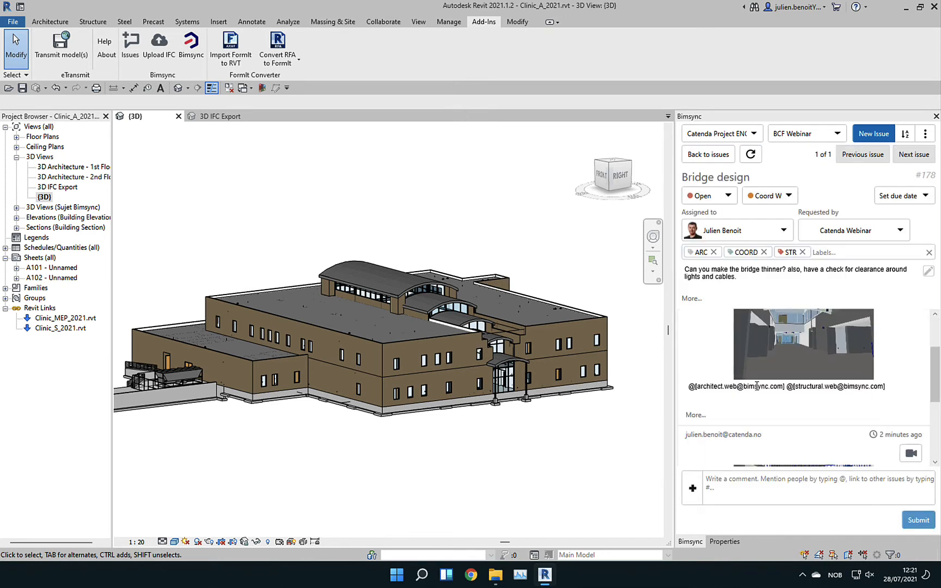
pyautogui.scroll(3, 754, 389)
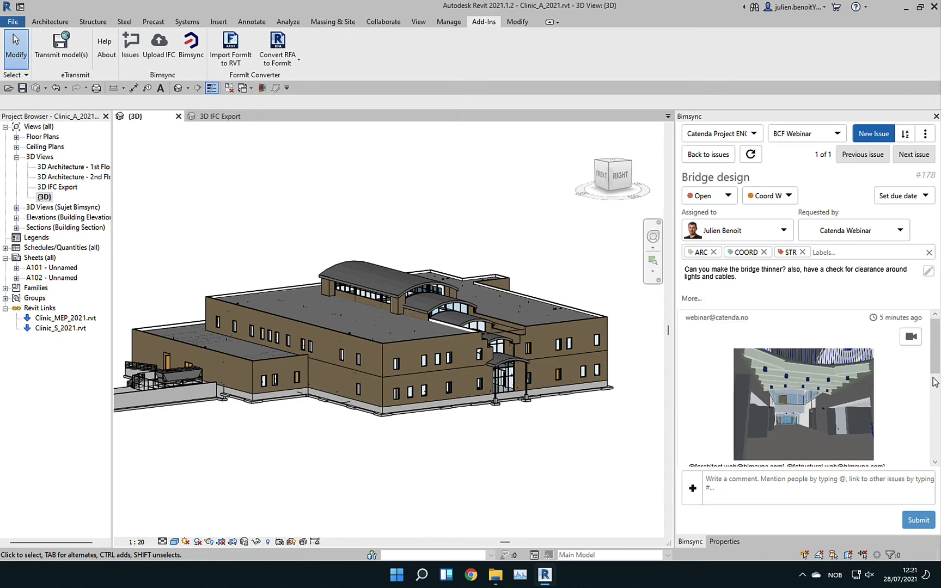
# Load the comment's viewpoint as the 'Bimsync BCF Persp' 3D view and scroll through the comments
pyautogui.click(911, 338)
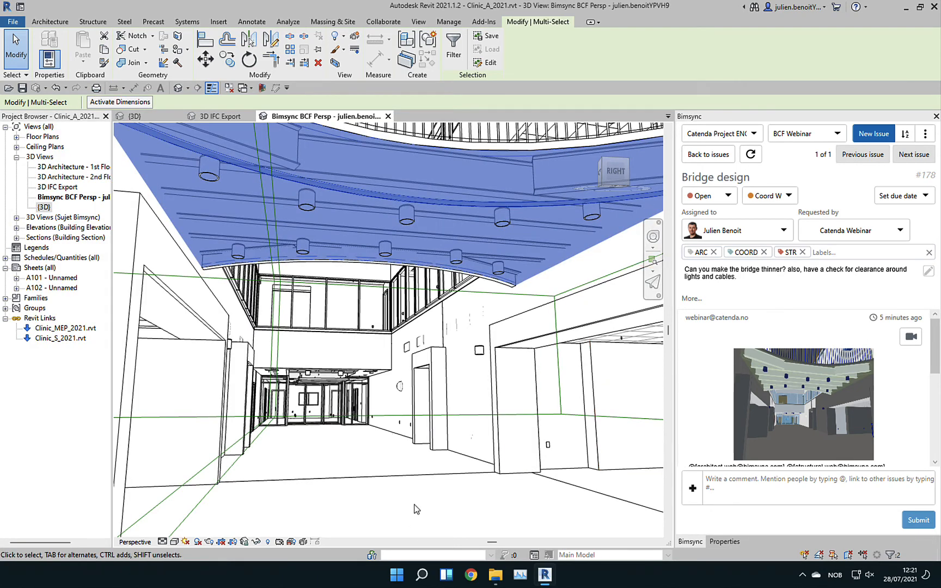
pyautogui.scroll(-3, 376, 229)
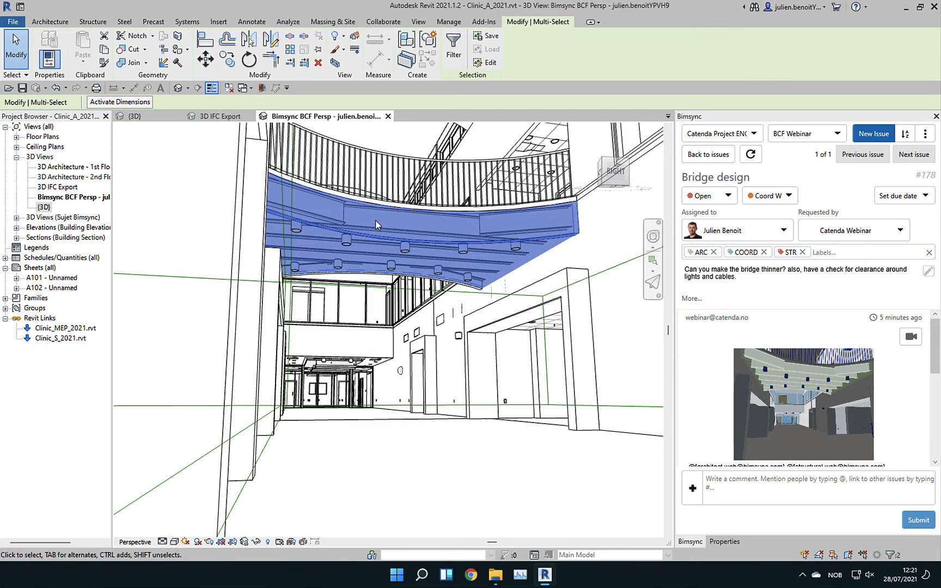
pyautogui.scroll(-3, 934, 376)
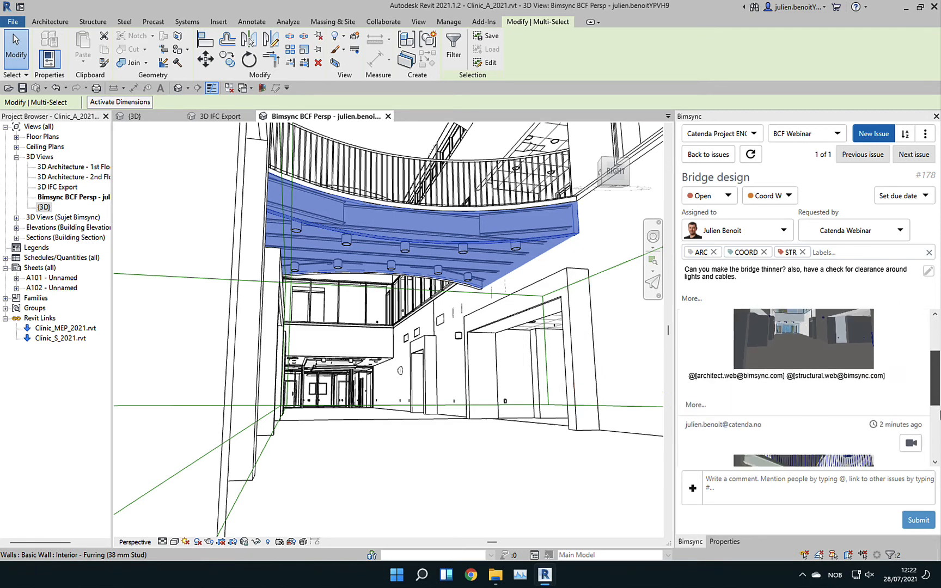
pyautogui.scroll(1, 939, 414)
# Post the reply 'I see the issue. I will update the framing design' and return to the issues list
pyautogui.click(808, 487)
pyautogui.write('I')
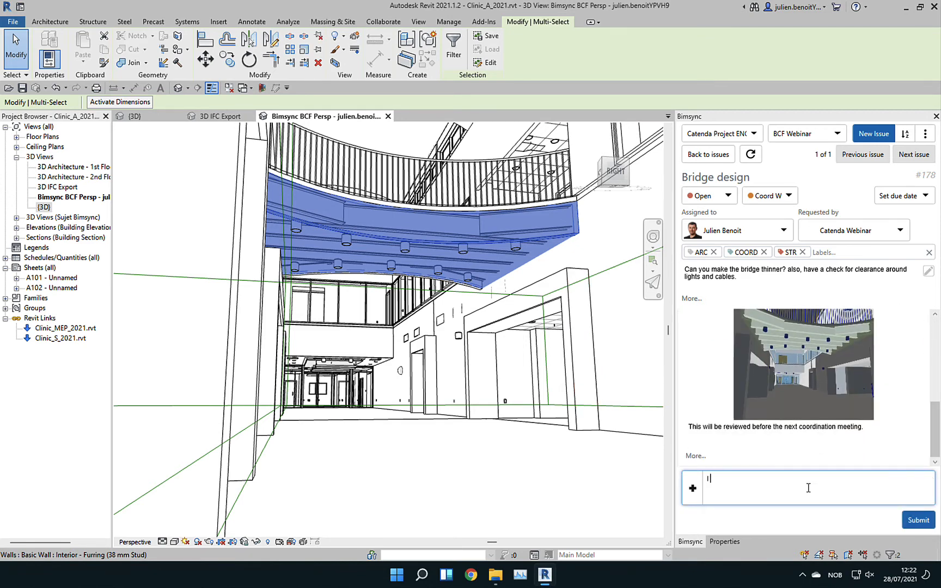
pyautogui.write(' see the issue. I will update the fra')
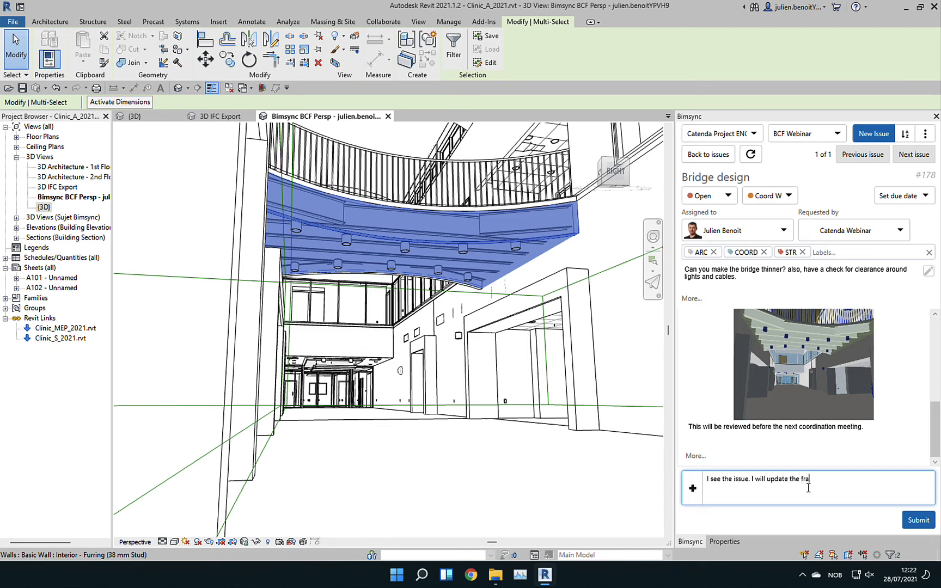
pyautogui.write('ming design for a better clearance.')
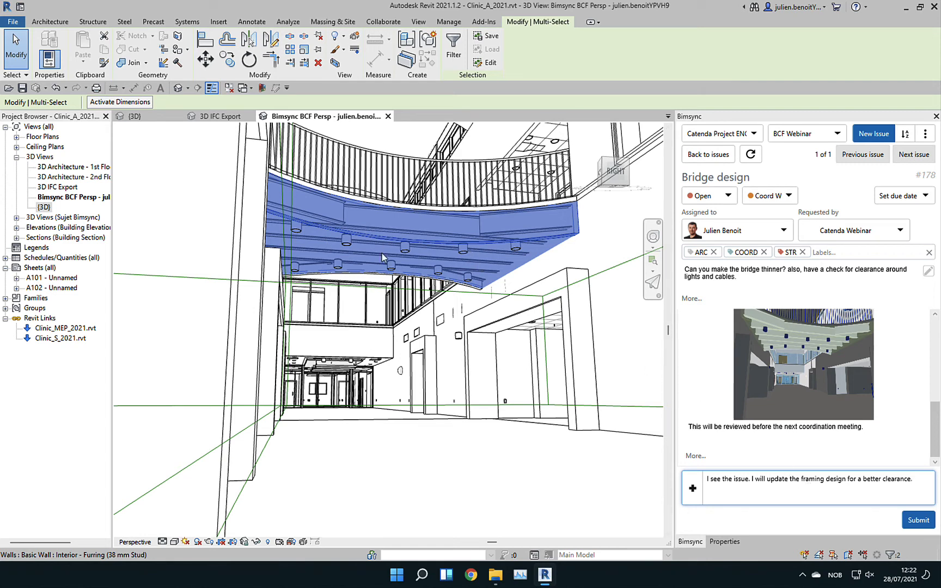
pyautogui.click(914, 522)
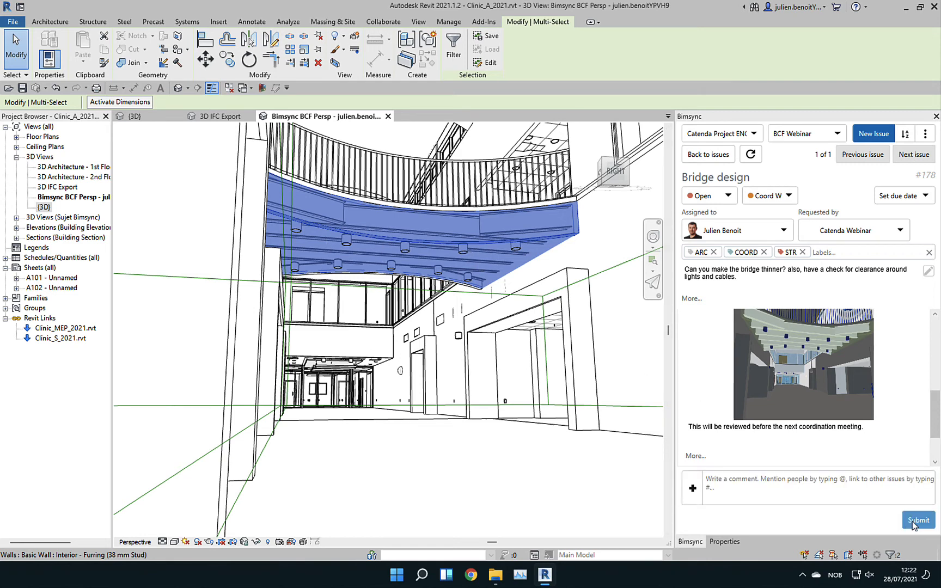
pyautogui.click(719, 154)
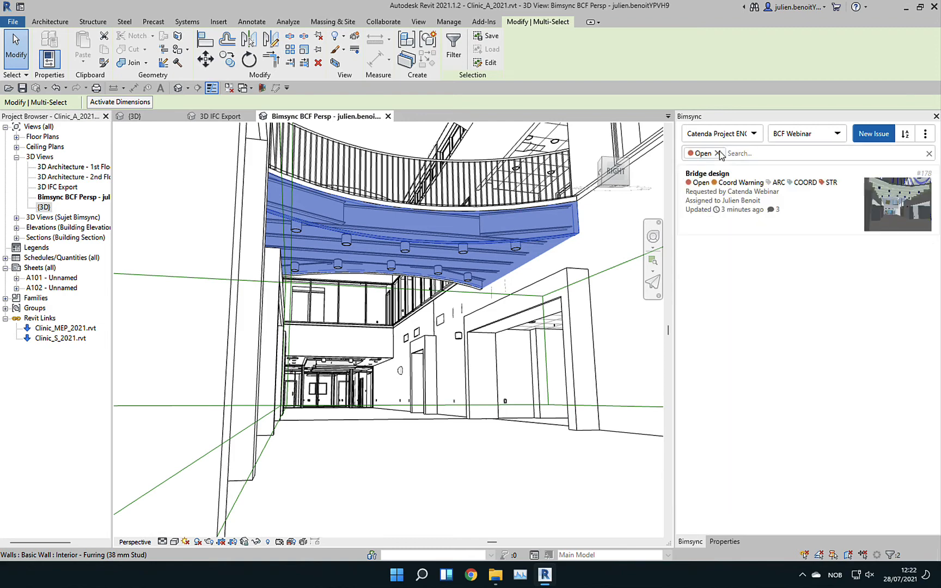
pyautogui.hotkey('ctrl', 'Left')
pyautogui.hotkey('ctrl', 'Left')
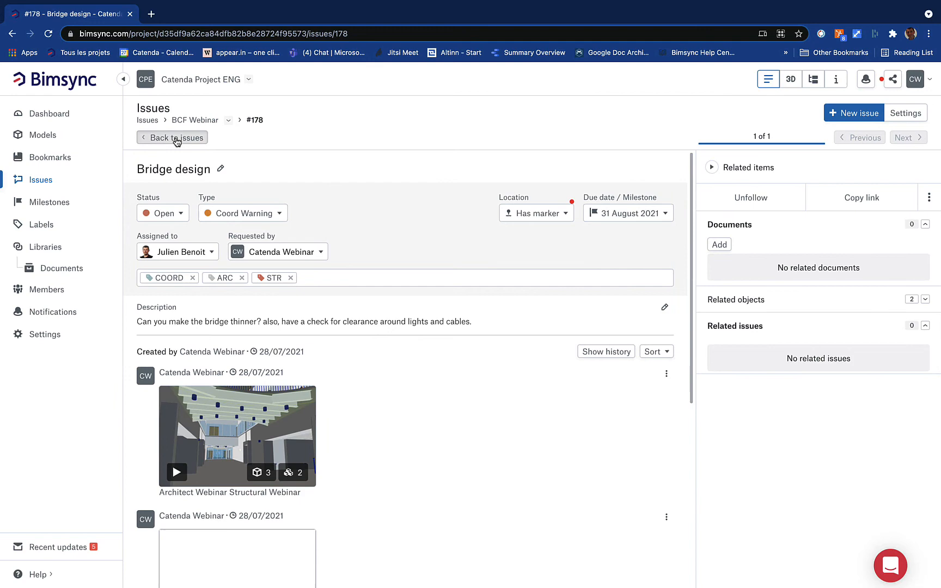
# Go back to the issues list and reopen Bridge design to check its comments
pyautogui.click(177, 140)
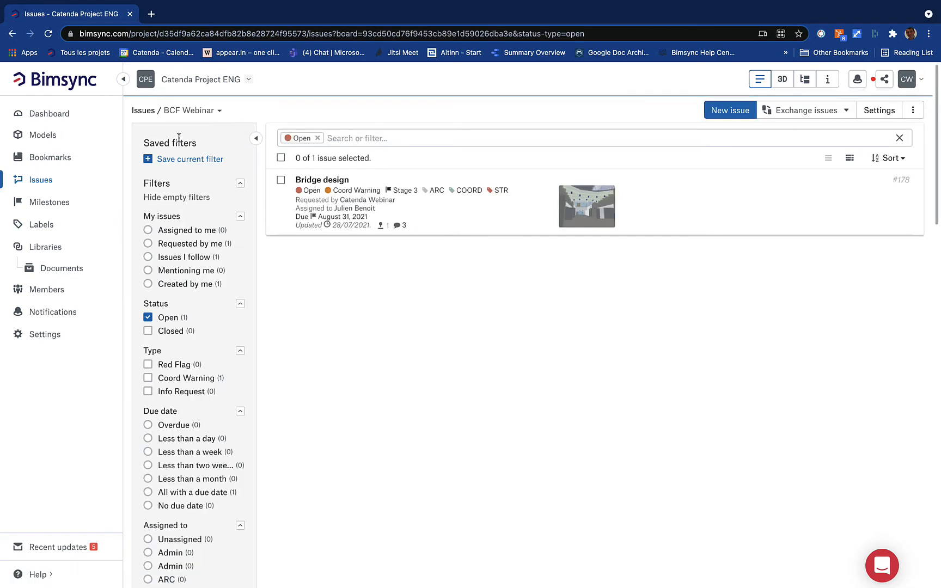
pyautogui.click(465, 207)
pyautogui.scroll(-5, 465, 207)
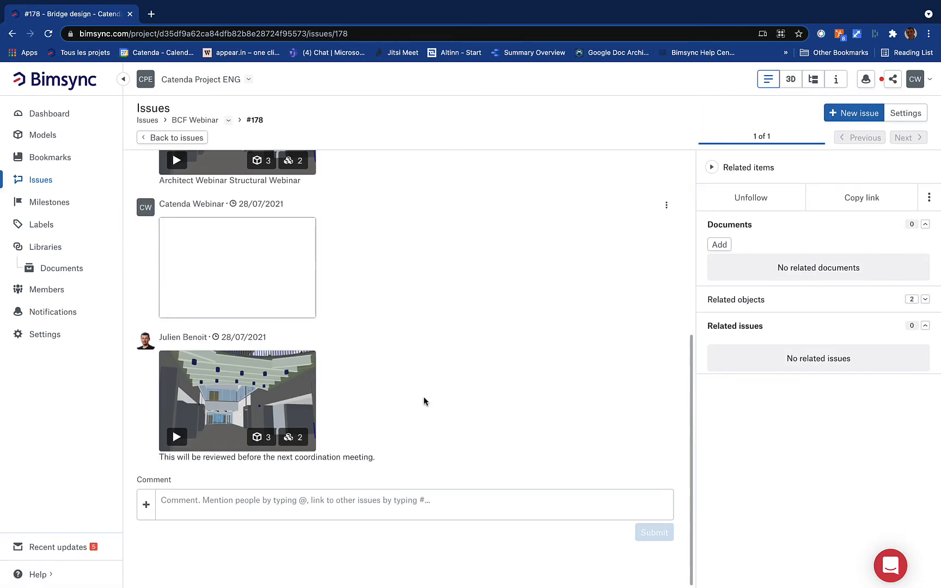
pyautogui.scroll(5, 424, 399)
# Reload the page and reopen Bridge design so the framing-design reply shows
pyautogui.click(170, 137)
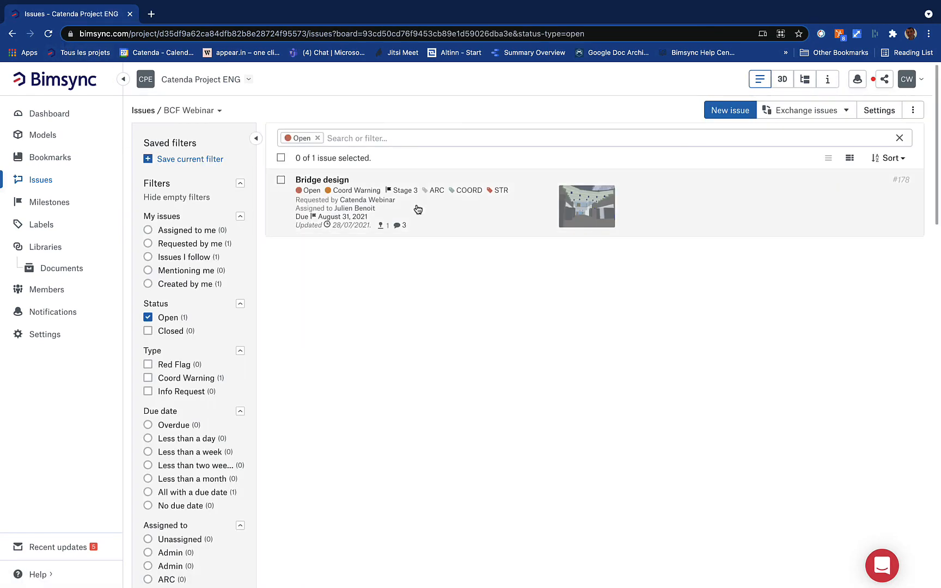
pyautogui.click(48, 34)
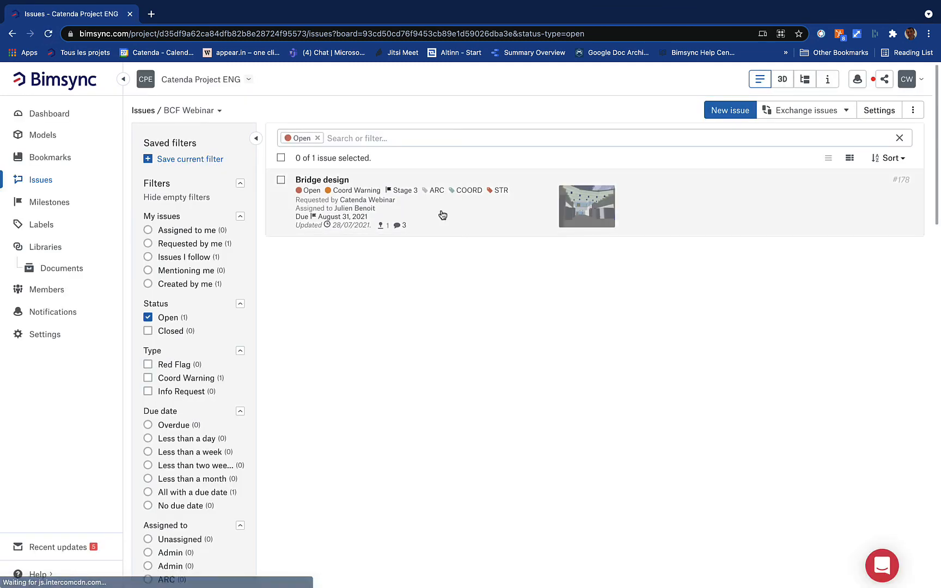
pyautogui.click(440, 212)
pyautogui.scroll(-6, 441, 214)
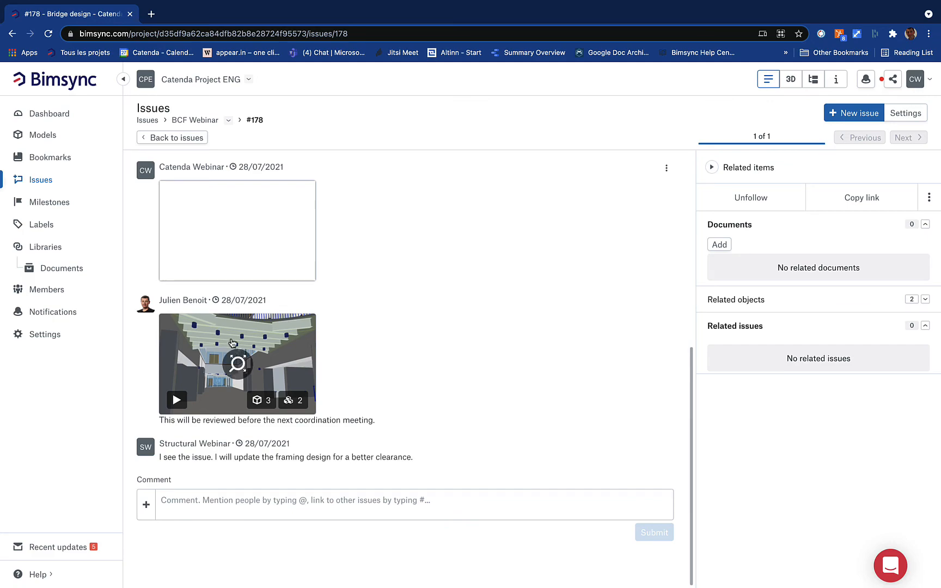
pyautogui.hotkey('ctrl', 'Right')
pyautogui.hotkey('ctrl', 'Right')
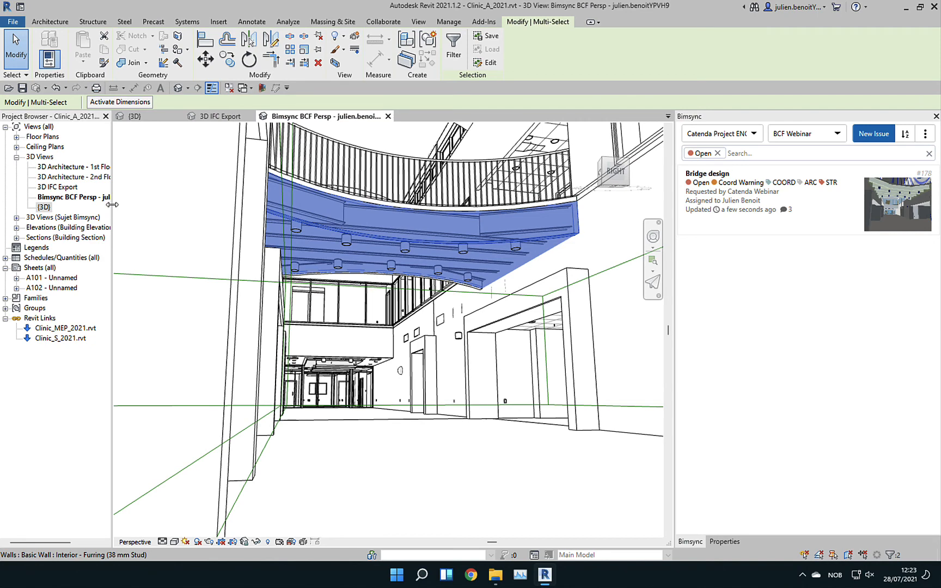
# Widen the Project Browser so view names show in full, then move to Archicad
pyautogui.moveTo(111, 206); pyautogui.dragTo(181, 218)
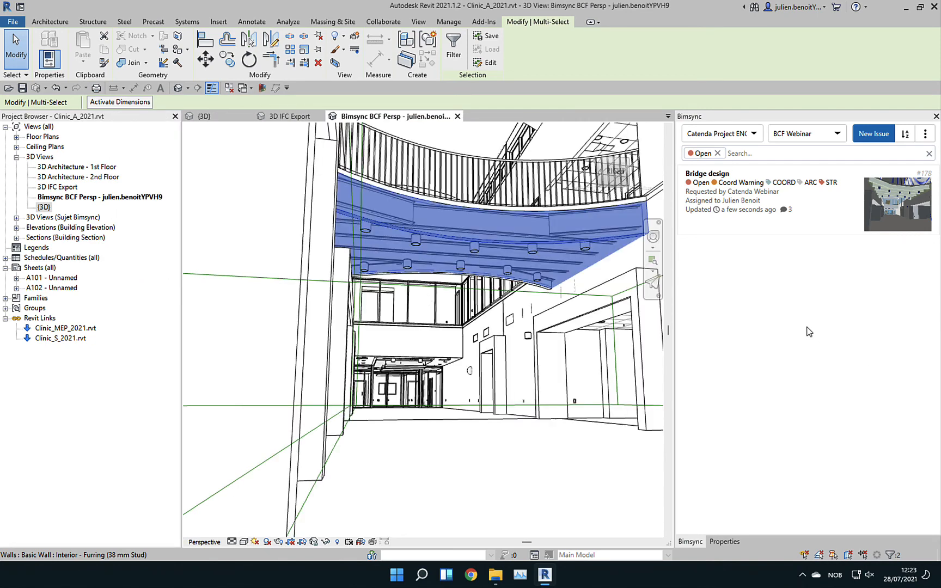
pyautogui.hotkey('ctrl', 'Right')
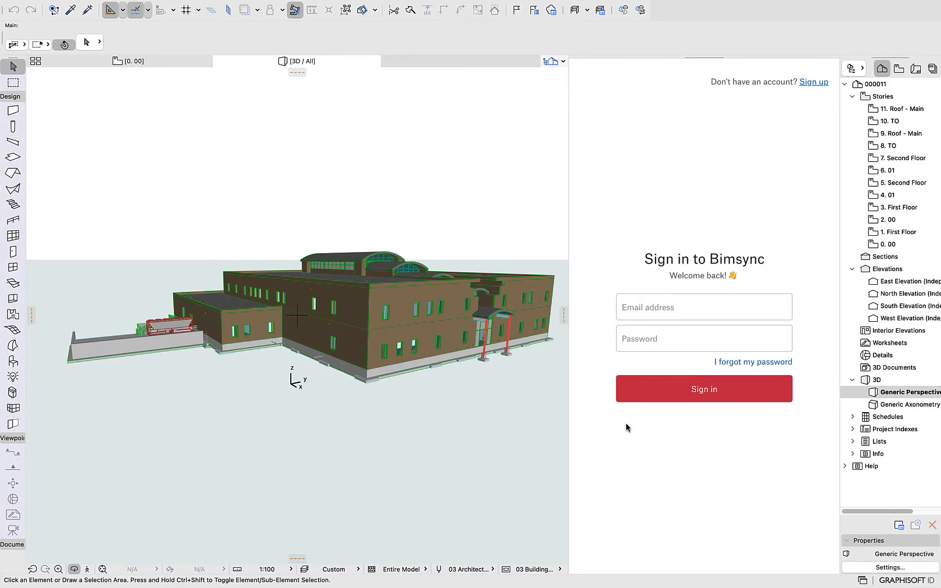
# Sign in with the architect account's e-mail and password, allow plugin access, and open Catenda Project ENG
pyautogui.click(674, 316)
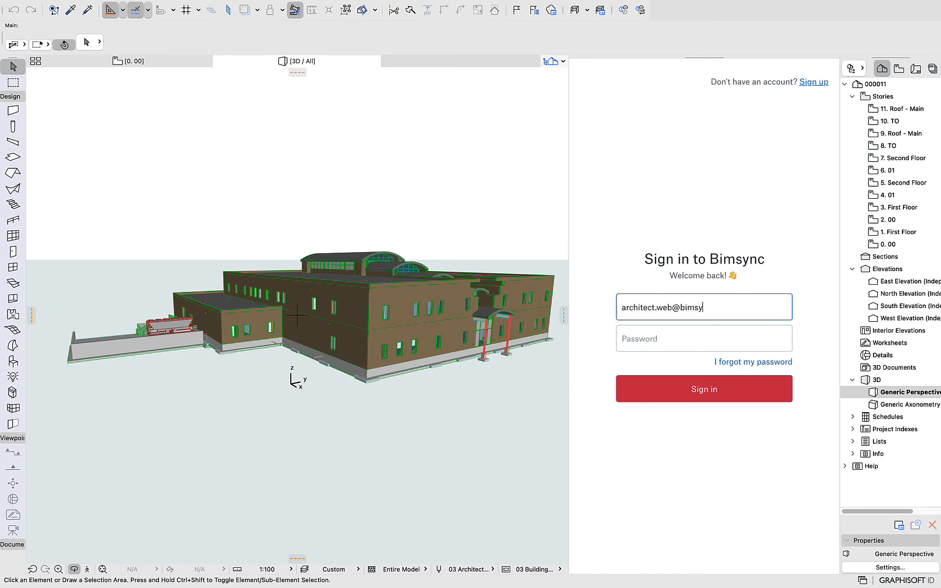
pyautogui.press('Tab')
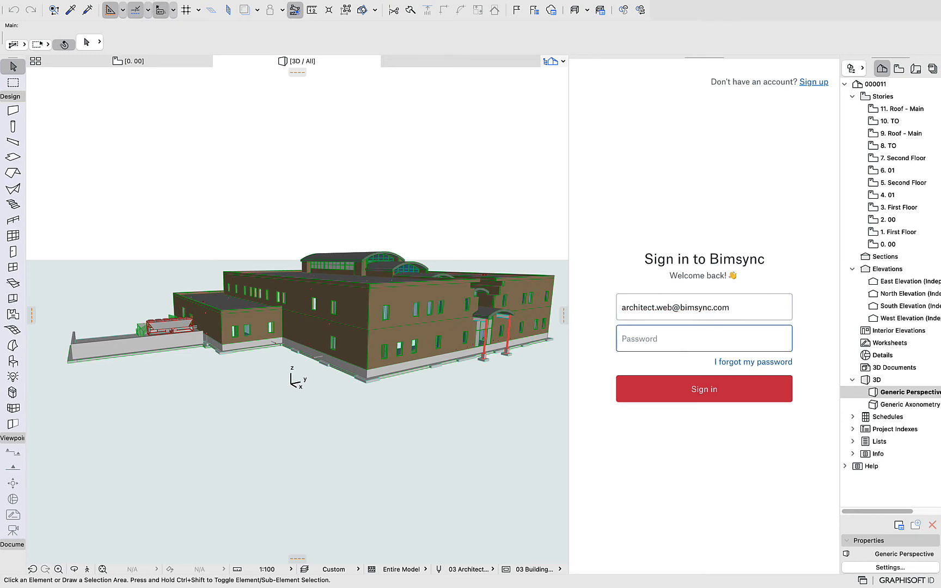
pyautogui.write('p')
pyautogui.click(715, 397)
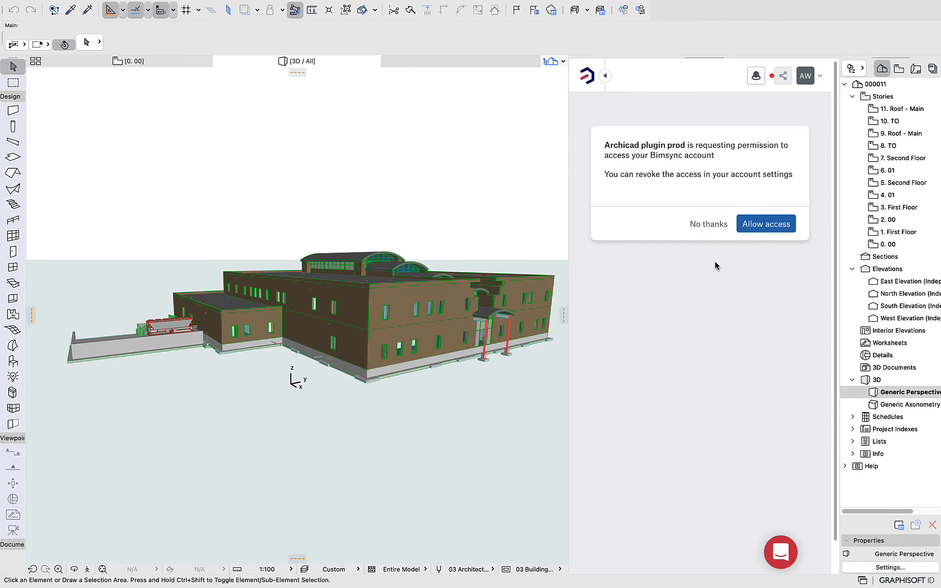
pyautogui.click(767, 226)
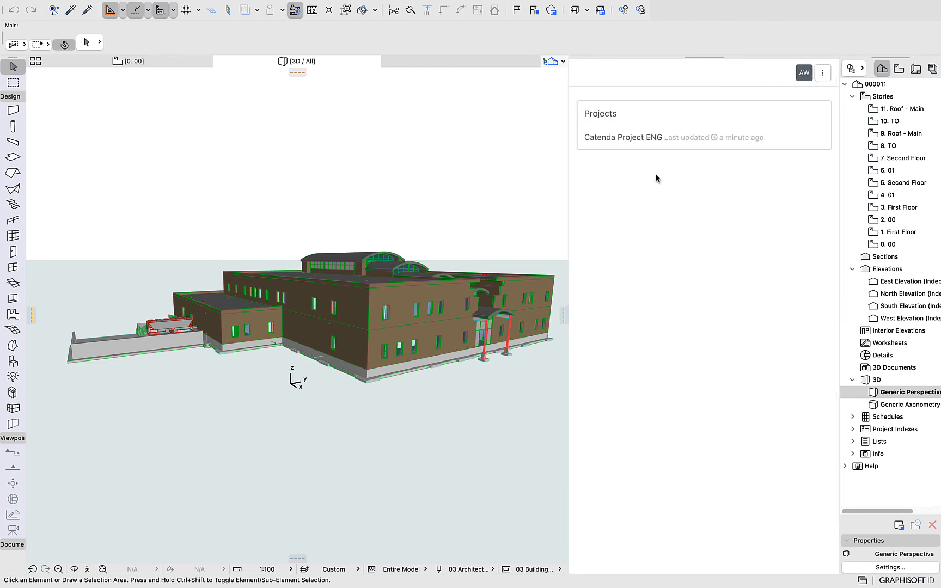
pyautogui.click(632, 137)
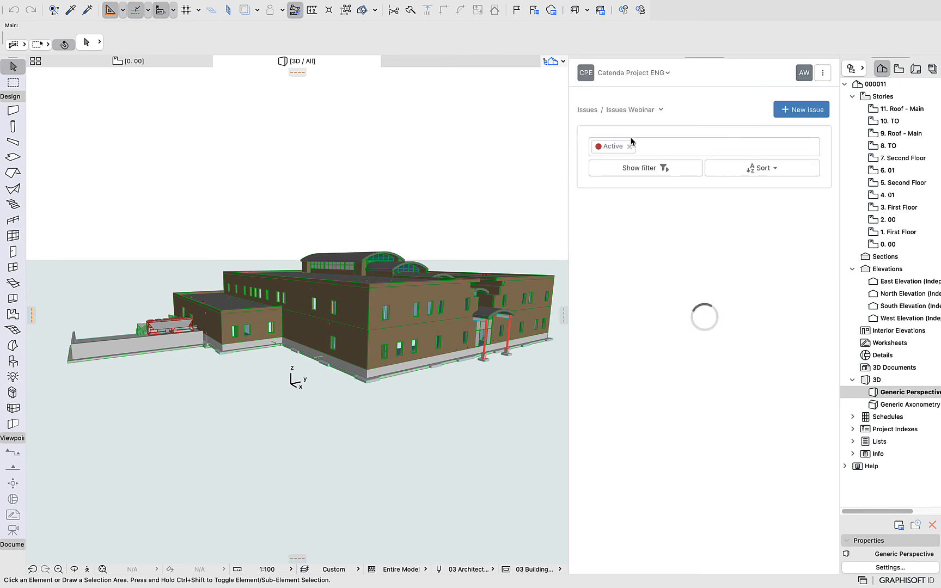
# Switch Archicad's Bimsync panel from Issues Webinar to the BCF Webinar board and open issue #178 'Bridge design'
pyautogui.click(659, 109)
pyautogui.click(643, 298)
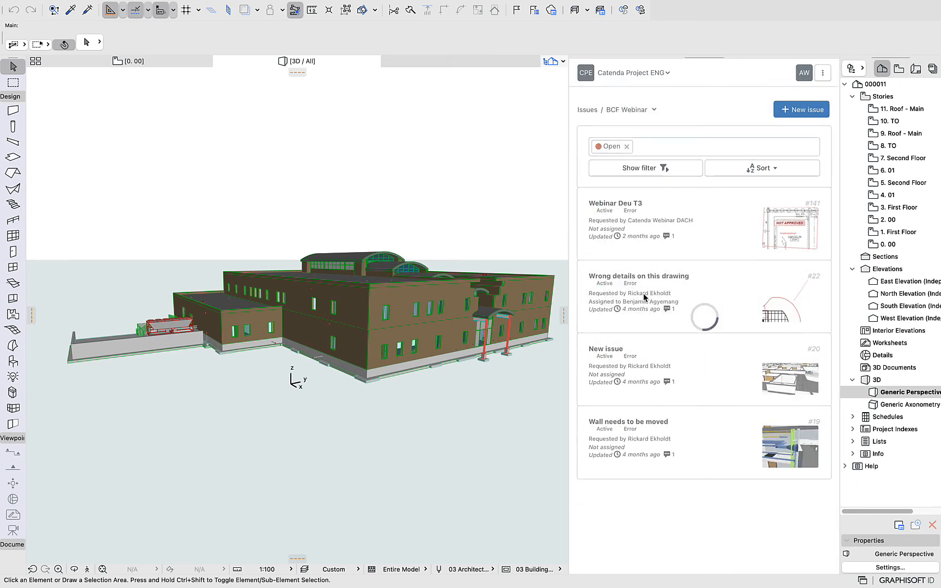
pyautogui.click(704, 241)
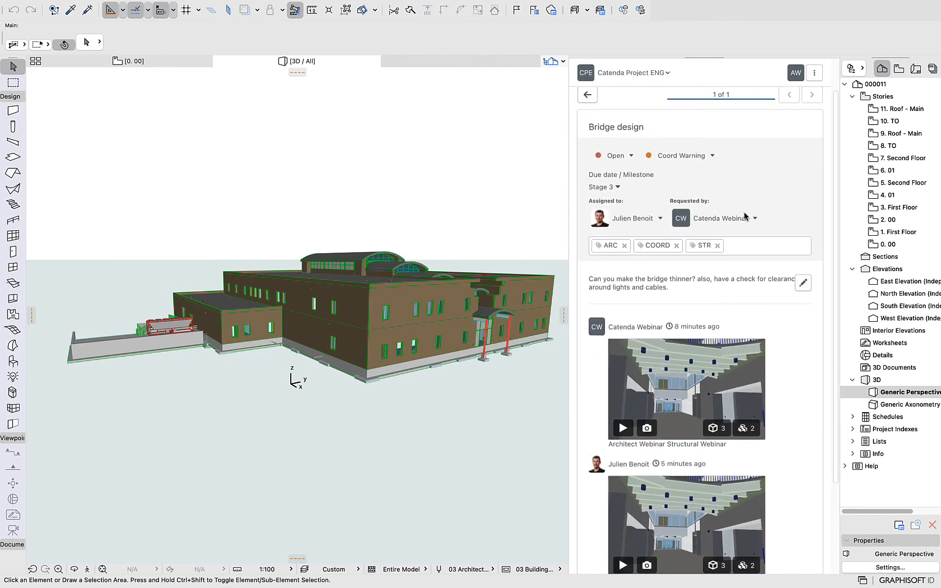
# Load the issue's saved viewpoint and pan and orbit the 3D view to inspect the ceiling beams under the bridge
pyautogui.scroll(-5, 717, 226)
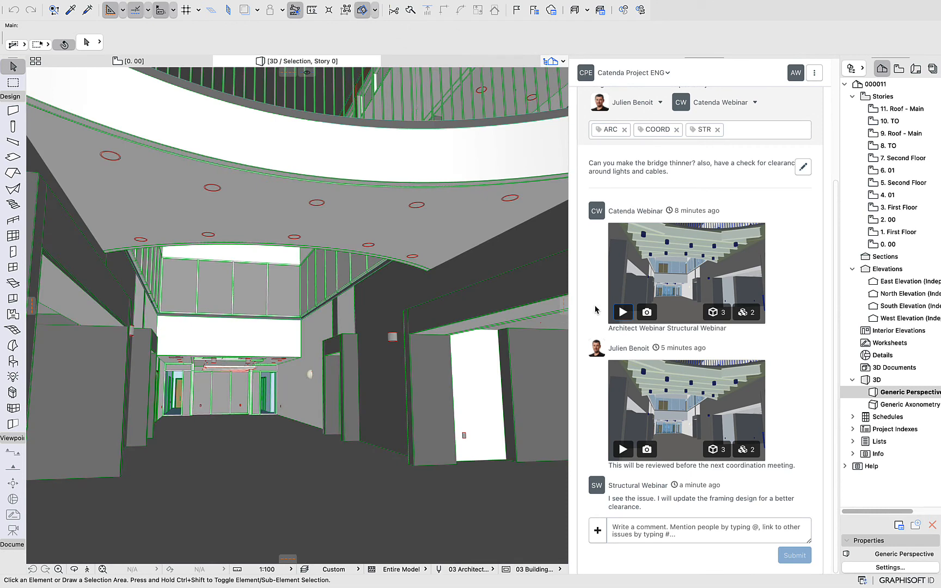
pyautogui.scroll(-1, 392, 207)
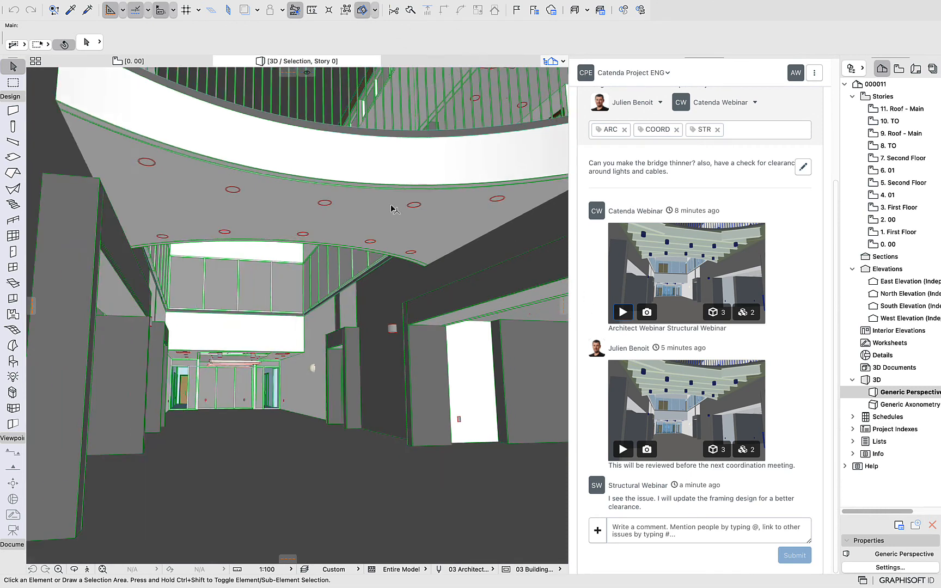
pyautogui.click(385, 223)
pyautogui.moveTo(355, 216); pyautogui.dragTo(346, 288, button='middle')
pyautogui.click(336, 263)
pyautogui.keyDown('shift'); pyautogui.moveTo(357, 242); pyautogui.dragTo(413, 245, button='middle'); pyautogui.keyUp('shift')
# Hide the layer of the bridge's side wall via Layers > Hide Layer to expose the W460X60 beam
pyautogui.click(408, 231)
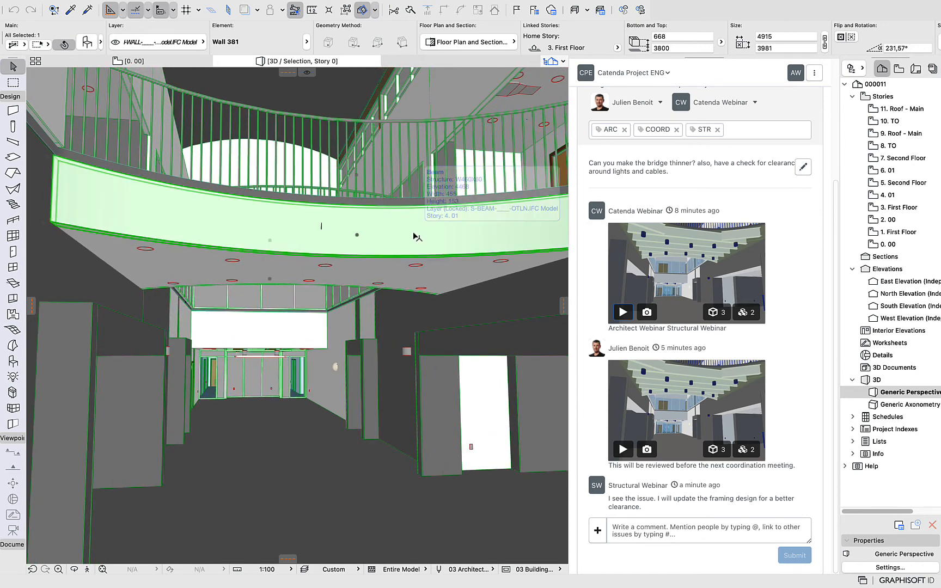
pyautogui.rightClick(415, 236)
pyautogui.click(387, 223)
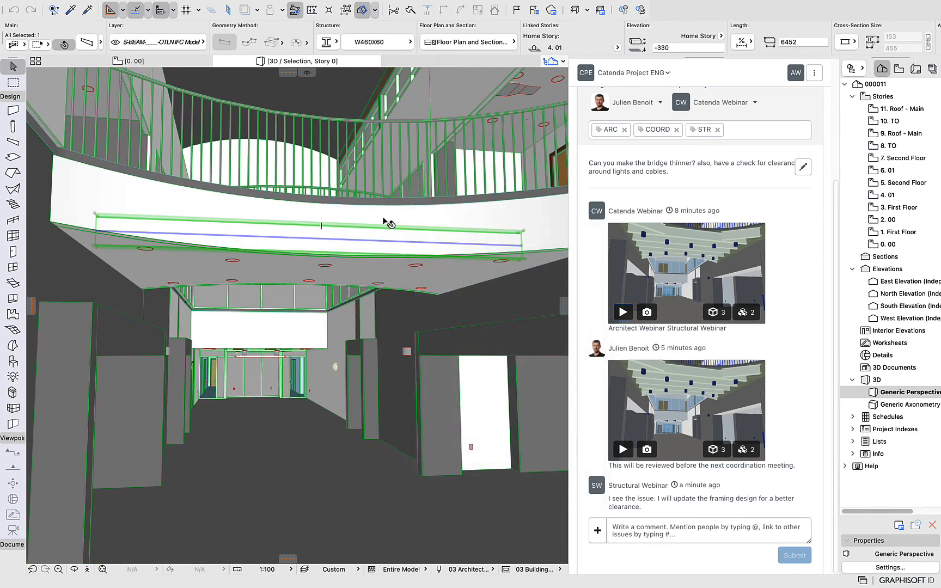
pyautogui.rightClick(71, 190)
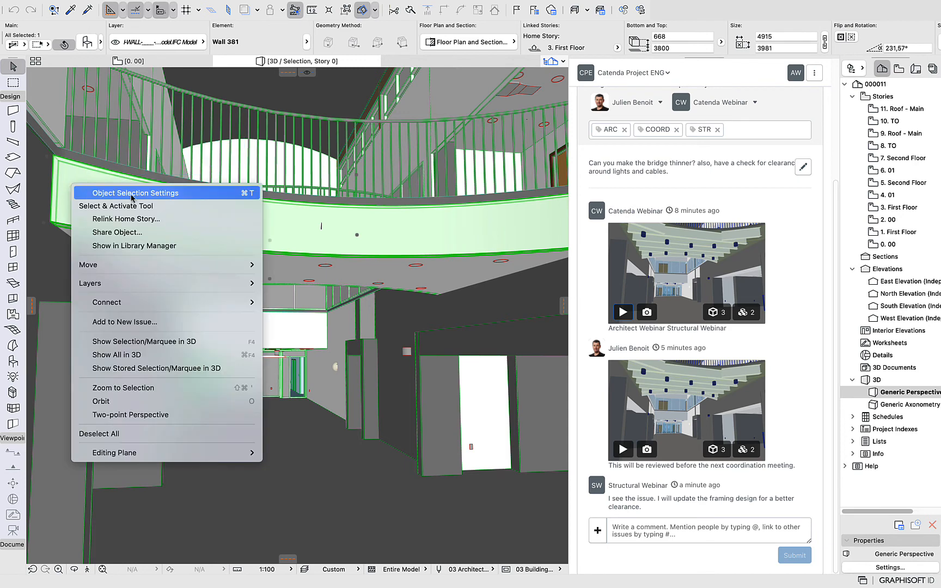
pyautogui.moveTo(201, 286)
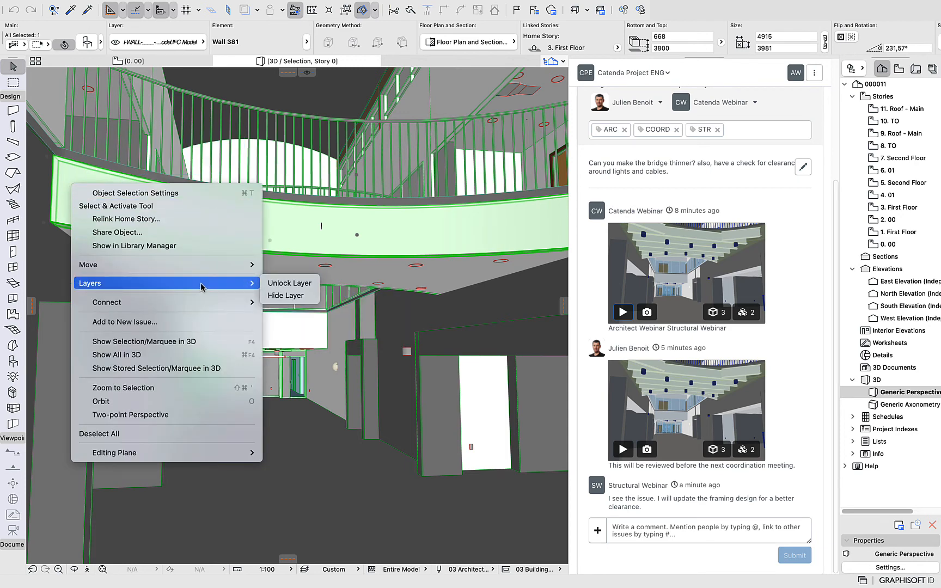
pyautogui.click(291, 297)
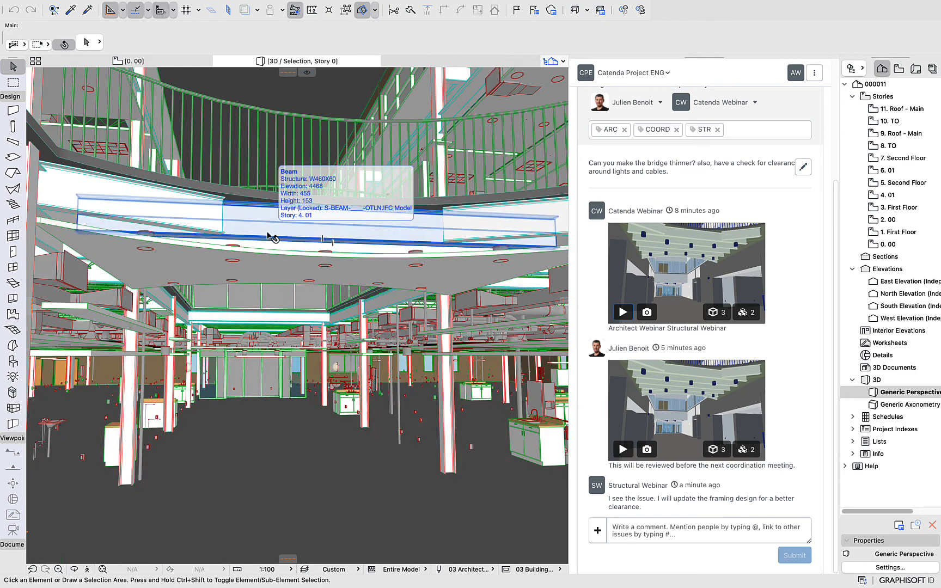
# Post the comment 'I agree with a thinner design, as long as the framing will allow it.' mentioning the assigned engineer
pyautogui.click(701, 536)
pyautogui.write('I agree with a thinner design')
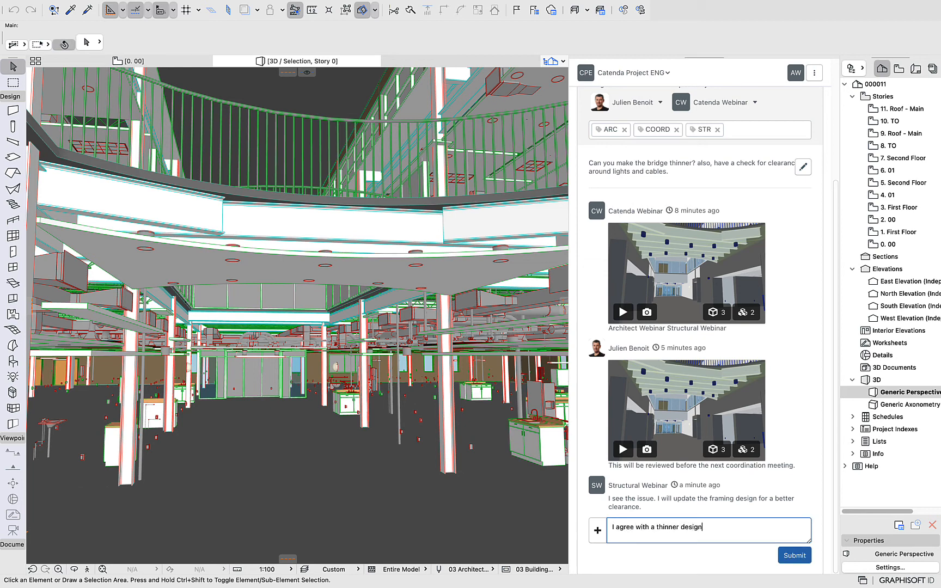
pyautogui.write(', as long as the framing ')
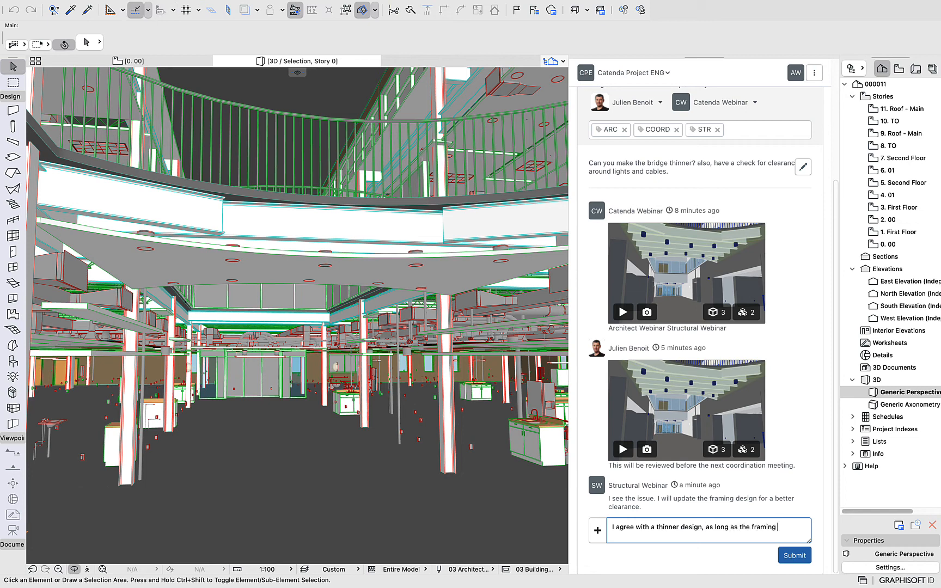
pyautogui.write('will allow it.')
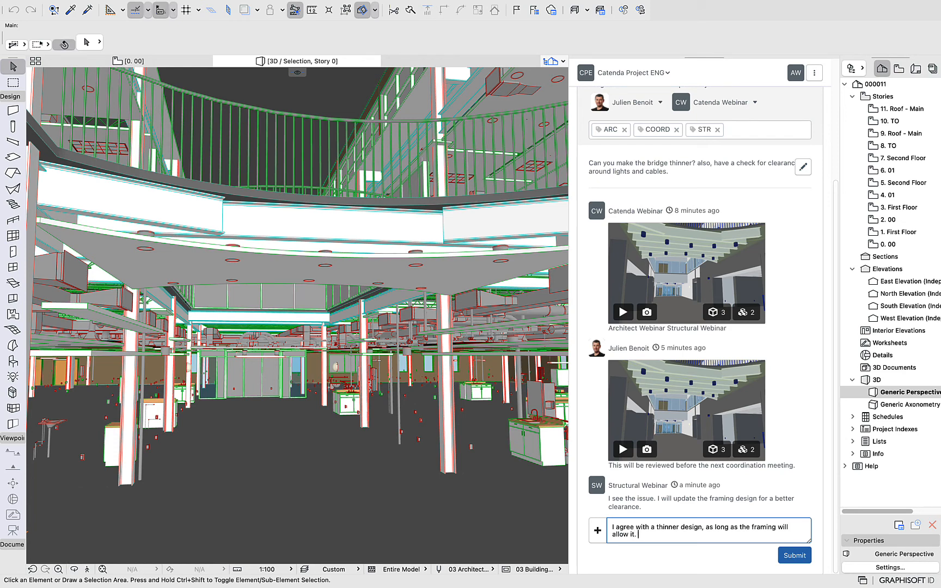
pyautogui.write(' @')
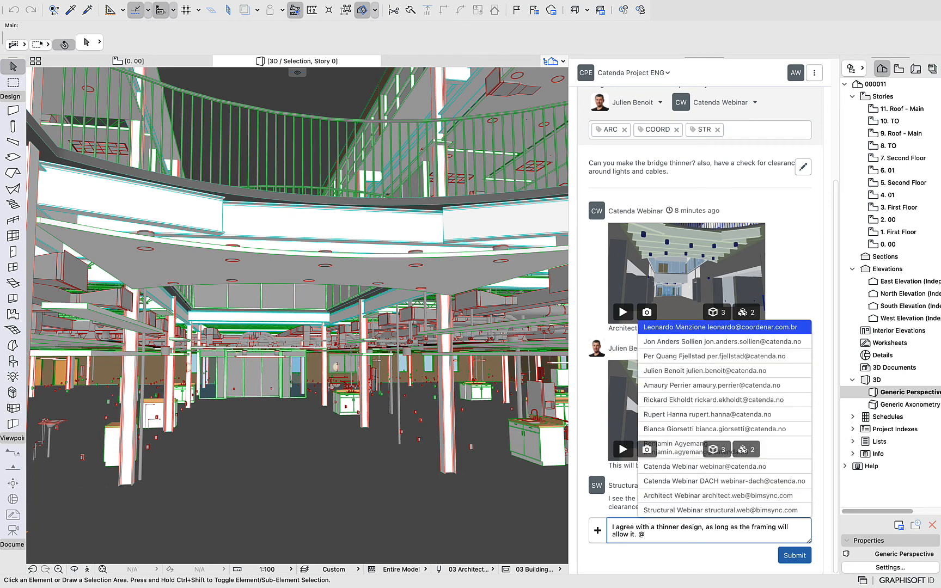
pyautogui.write('jul')
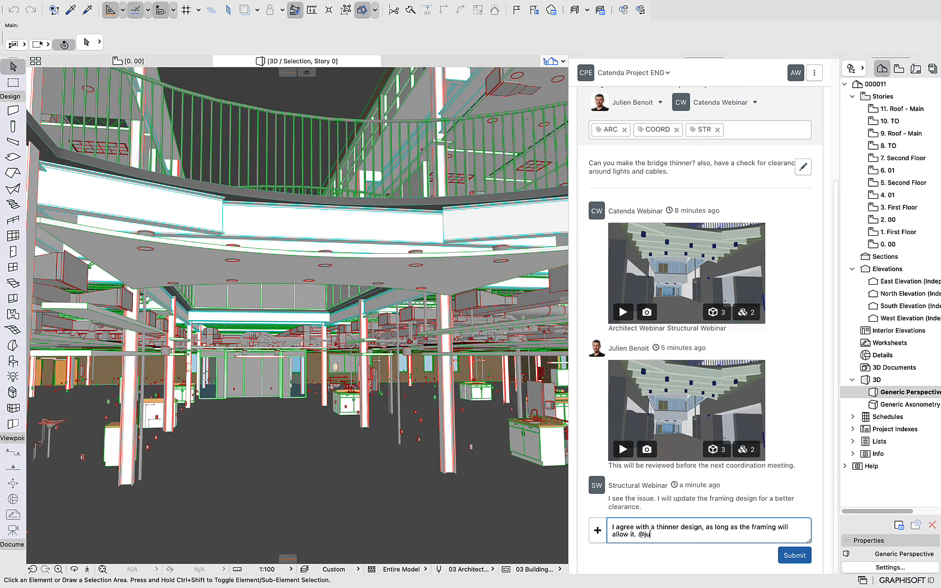
pyautogui.press('BackSpace')
pyautogui.press('BackSpace')
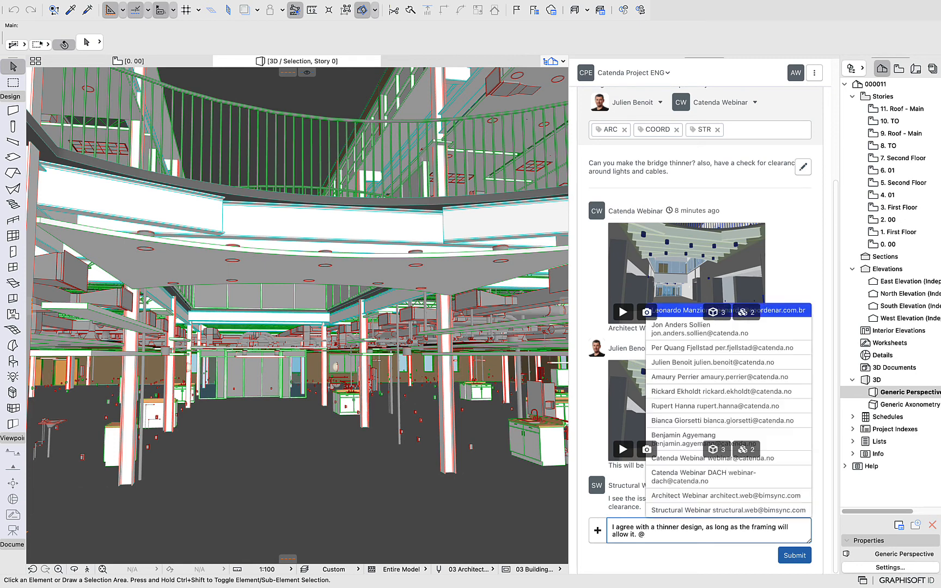
pyautogui.click(682, 364)
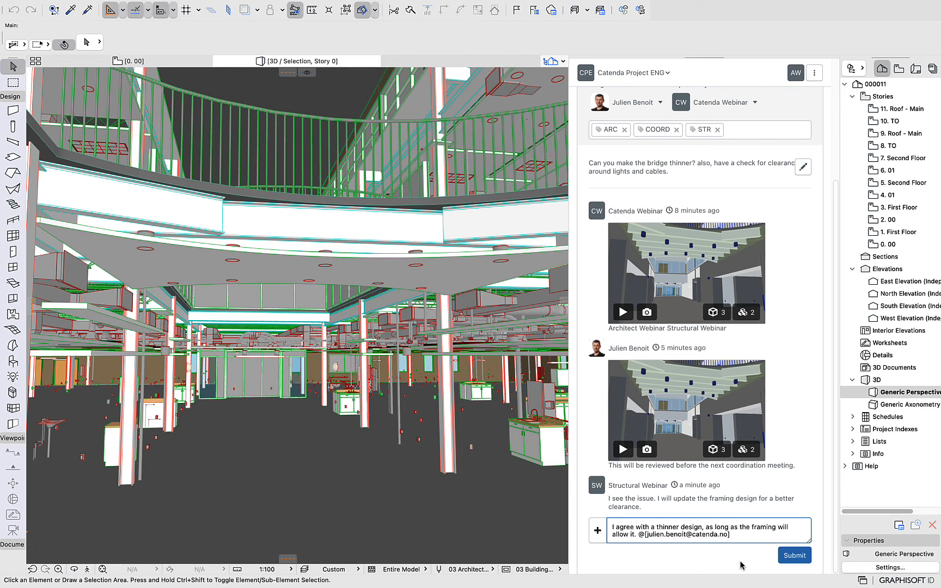
pyautogui.click(782, 554)
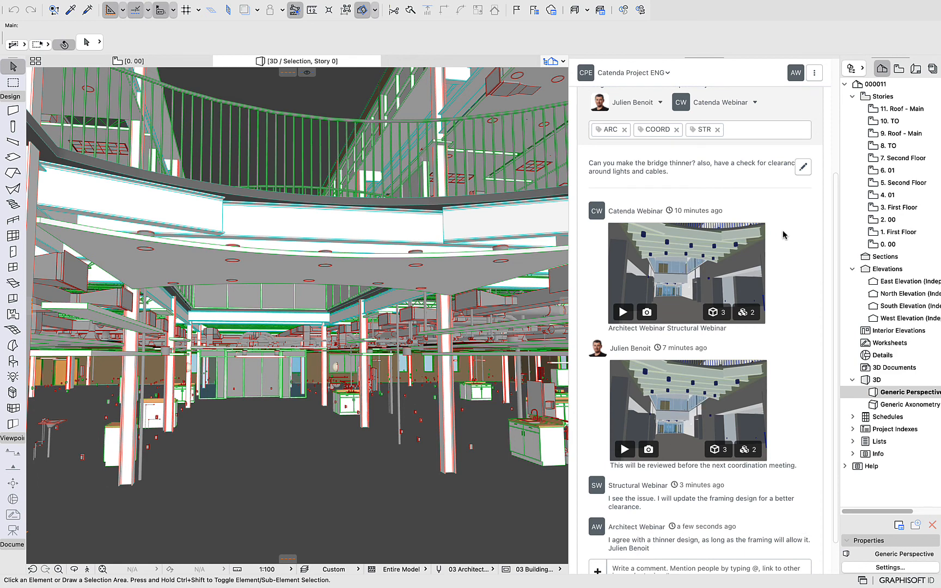
# Return from the Bridge design issue to the issues list
pyautogui.scroll(5, 687, 272)
pyautogui.click(581, 139)
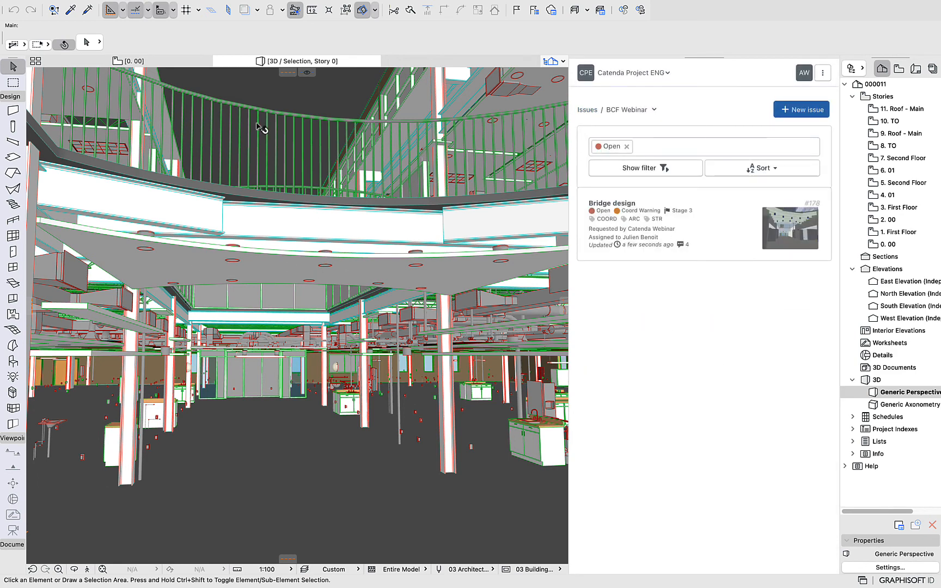
pyautogui.moveTo(264, 190)
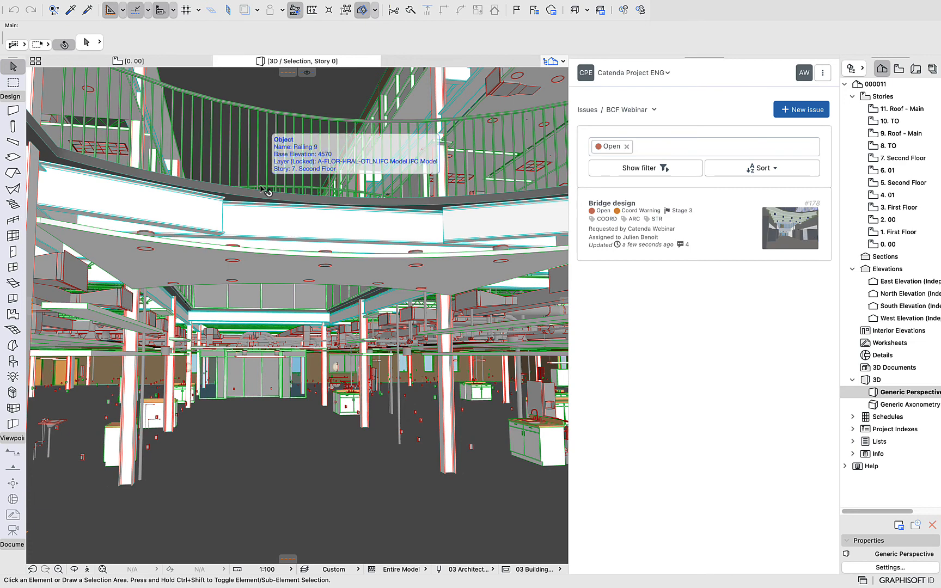
pyautogui.moveTo(272, 451)
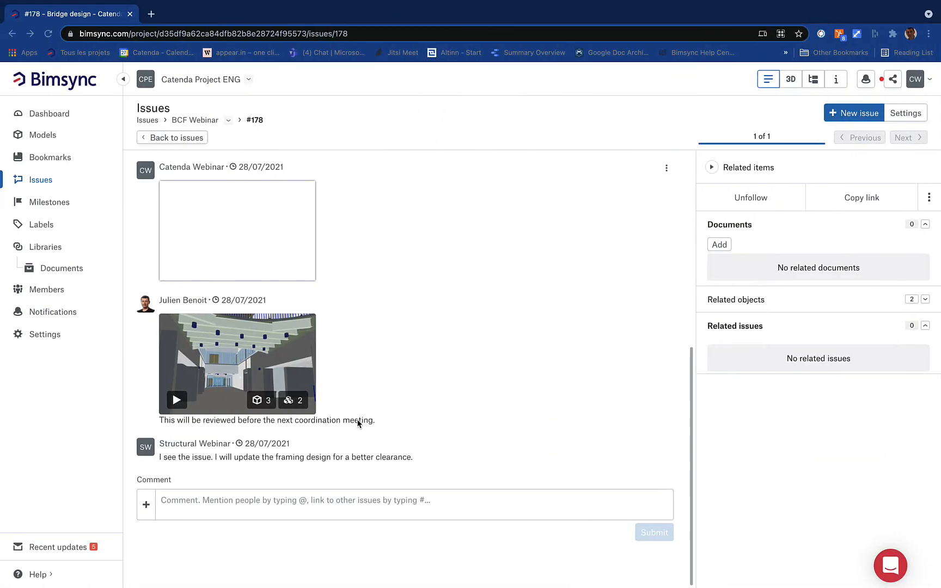
# From the Bimsync Dashboard, open issue #178 'Bridge design' and play its comment's viewpoint in 3D
pyautogui.click(58, 119)
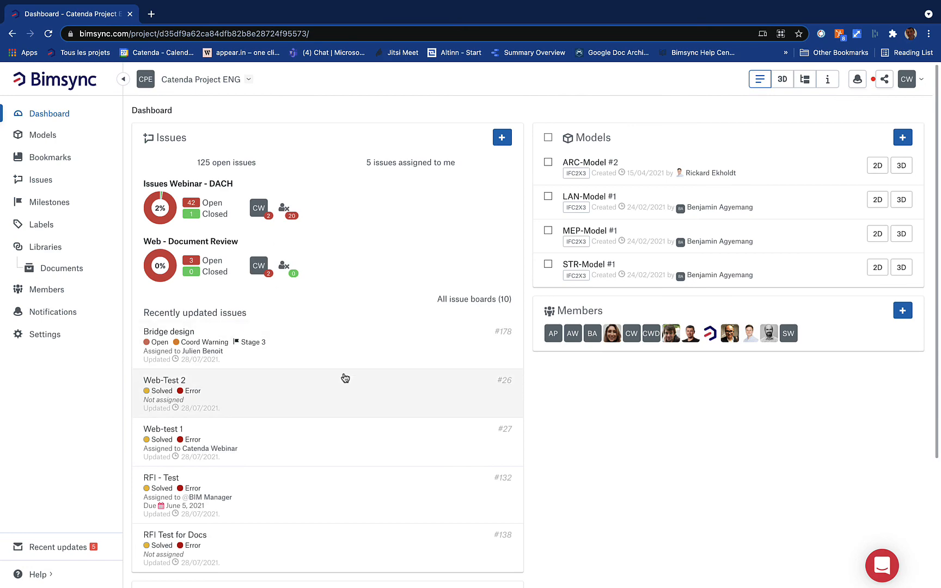
pyautogui.click(329, 353)
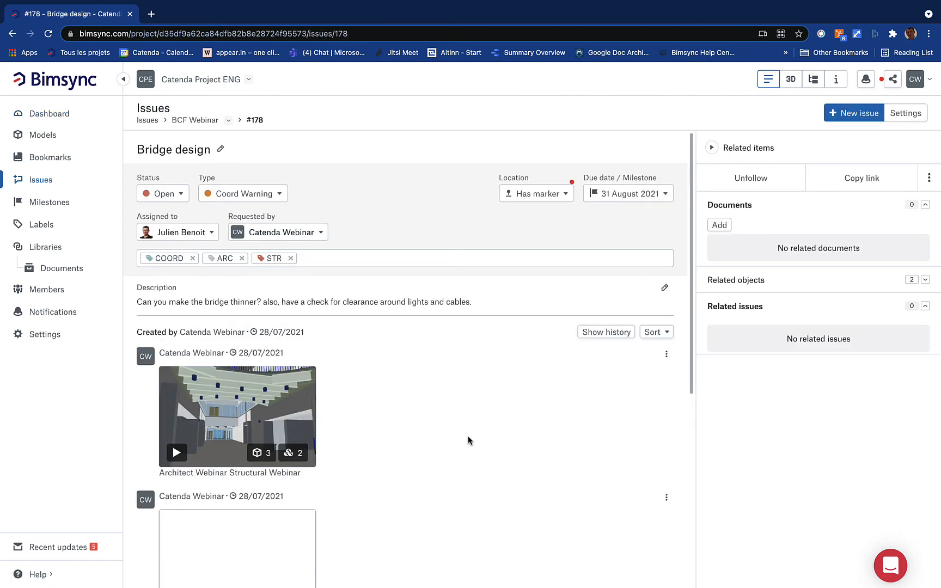
pyautogui.scroll(-6, 419, 357)
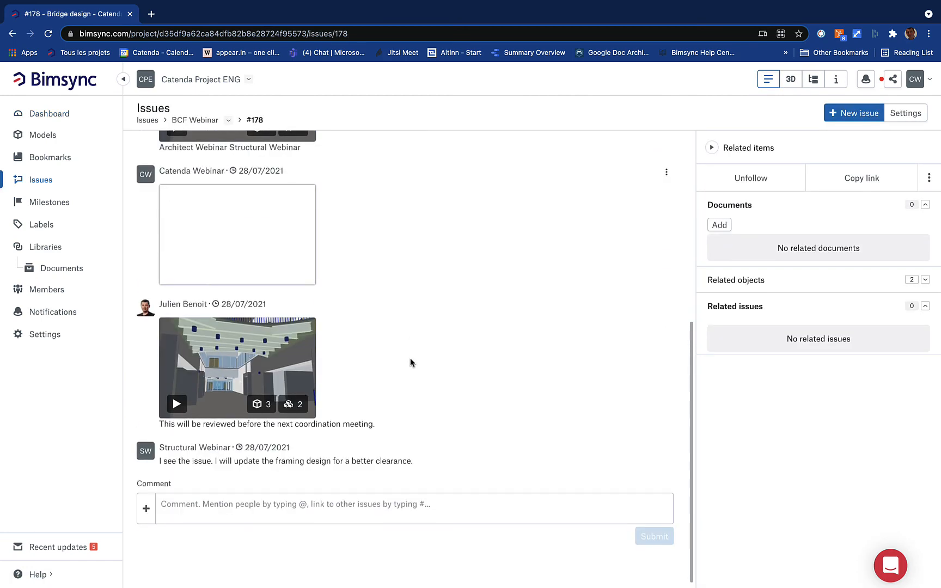
pyautogui.scroll(6, 410, 358)
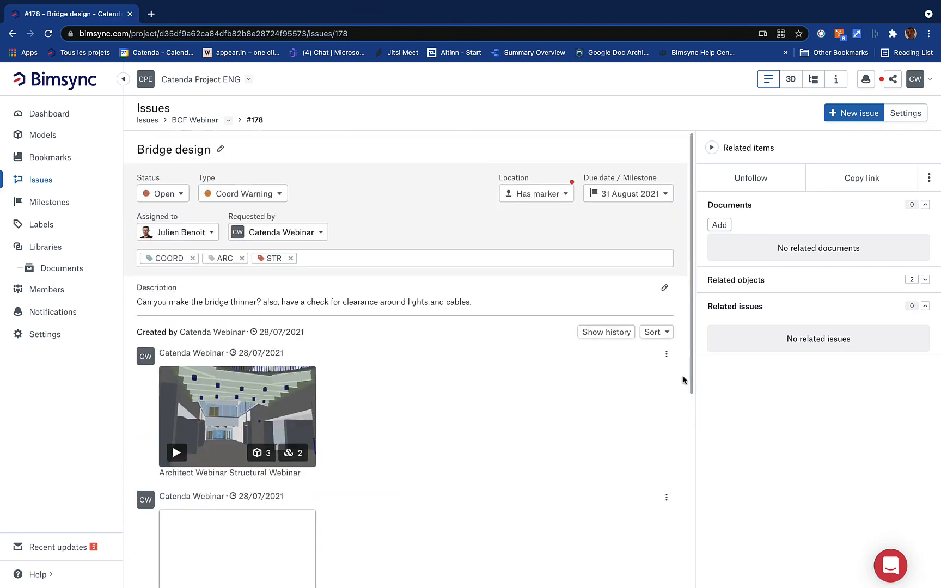
pyautogui.click(176, 451)
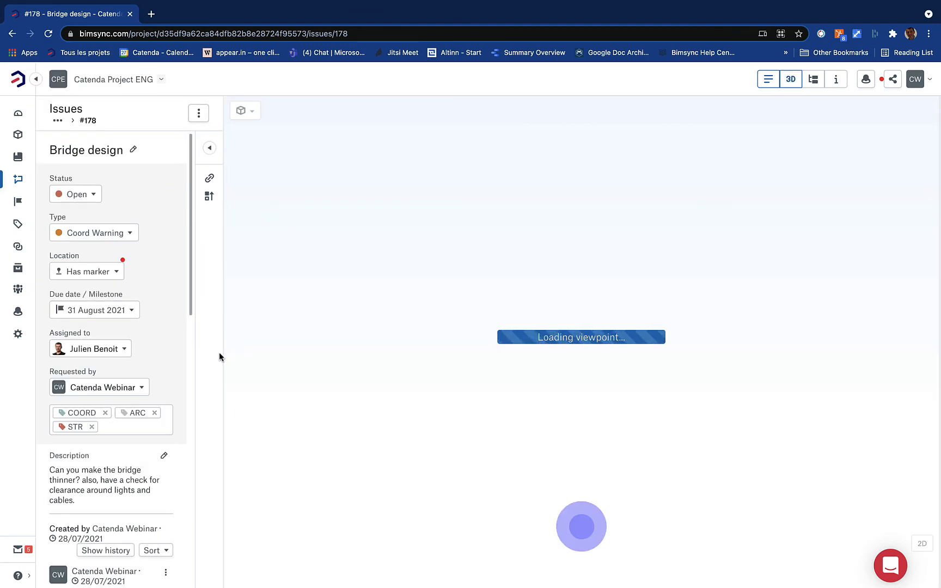
# Widen the issue panel, reload the issue page, and show the 3D model beside the issue
pyautogui.moveTo(224, 355); pyautogui.dragTo(455, 353)
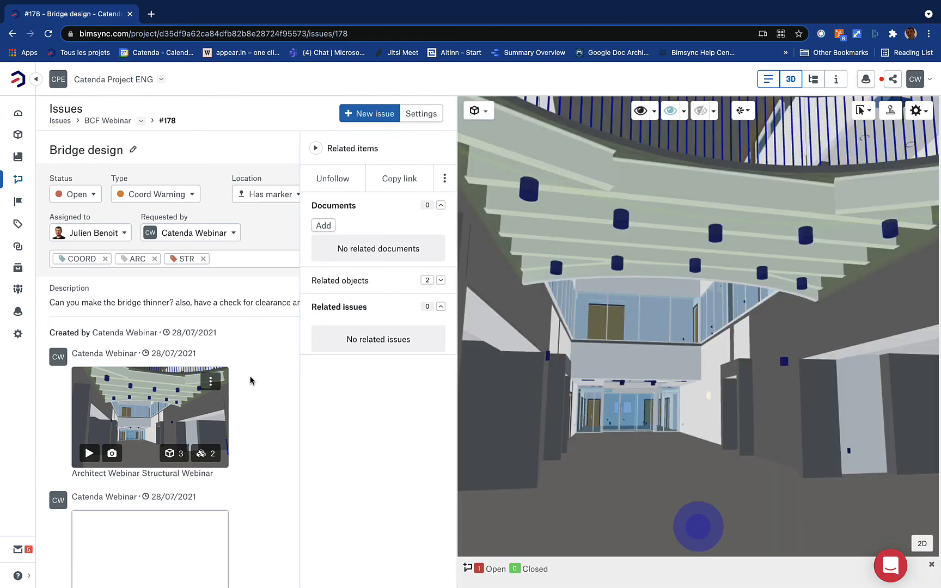
pyautogui.scroll(-5, 250, 377)
pyautogui.scroll(5, 250, 377)
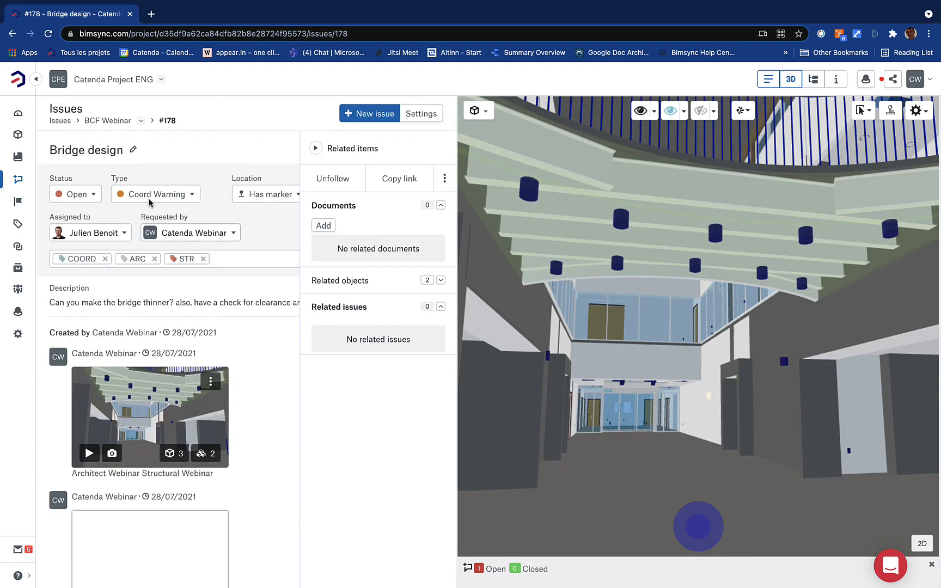
pyautogui.click(48, 33)
pyautogui.scroll(-6, 343, 366)
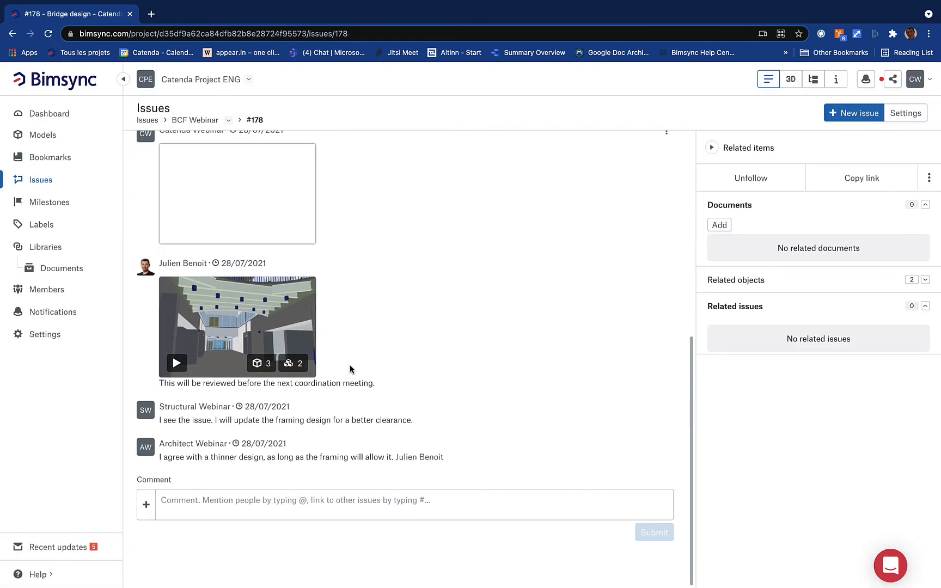
pyautogui.click(790, 82)
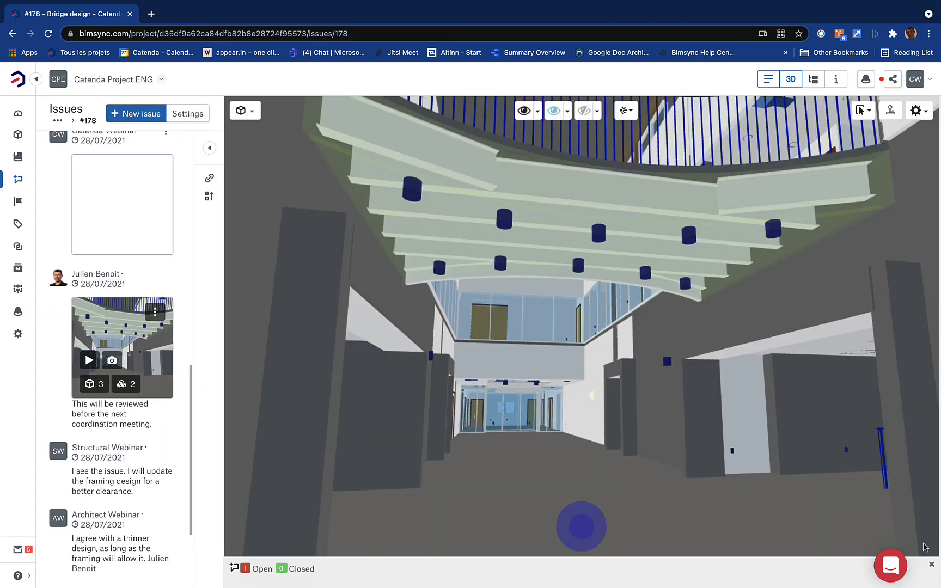
# Toggle the ARC-Model 2D floor plan on as a minimap zoomed onto the issue marker, then widen the issue panel
pyautogui.click(245, 110)
pyautogui.click(248, 196)
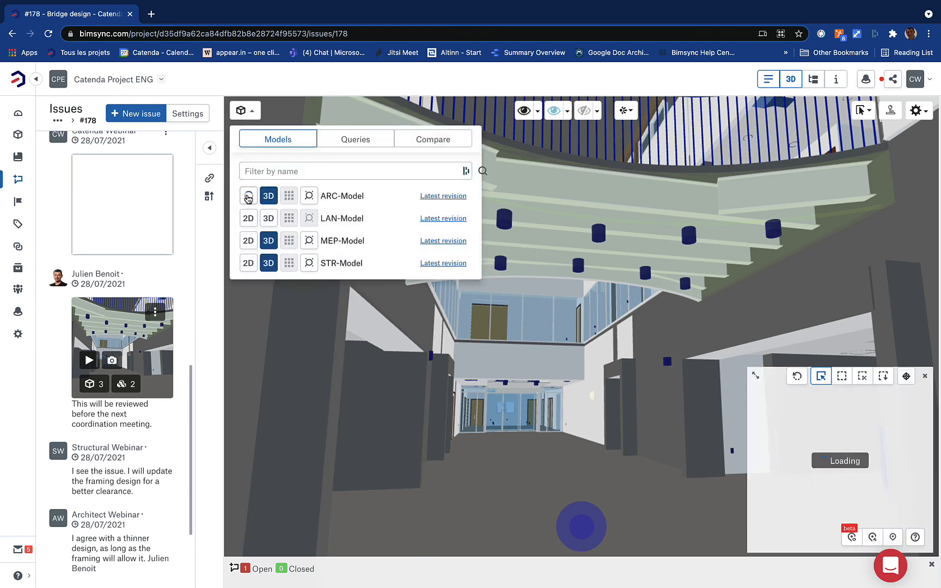
pyautogui.scroll(1, 877, 443)
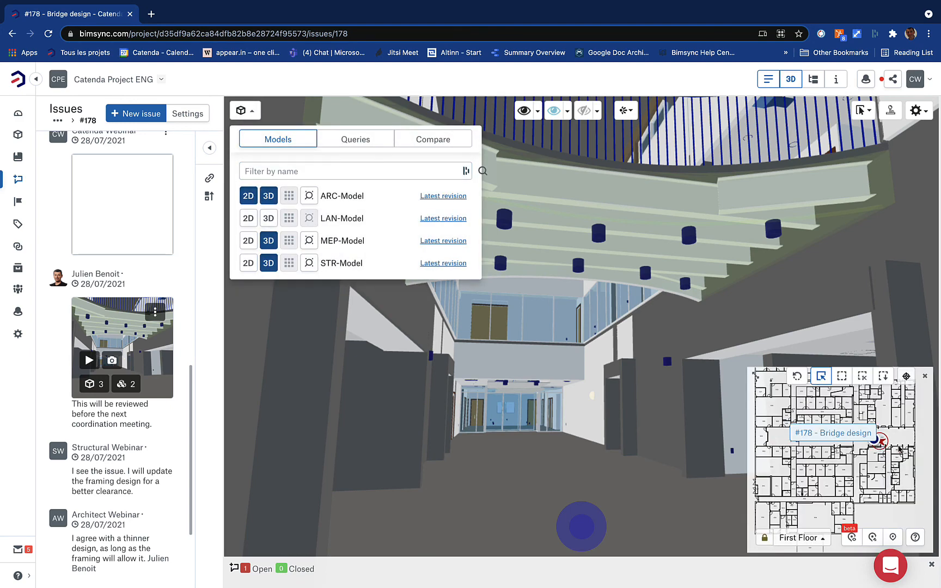
pyautogui.scroll(3, 899, 449)
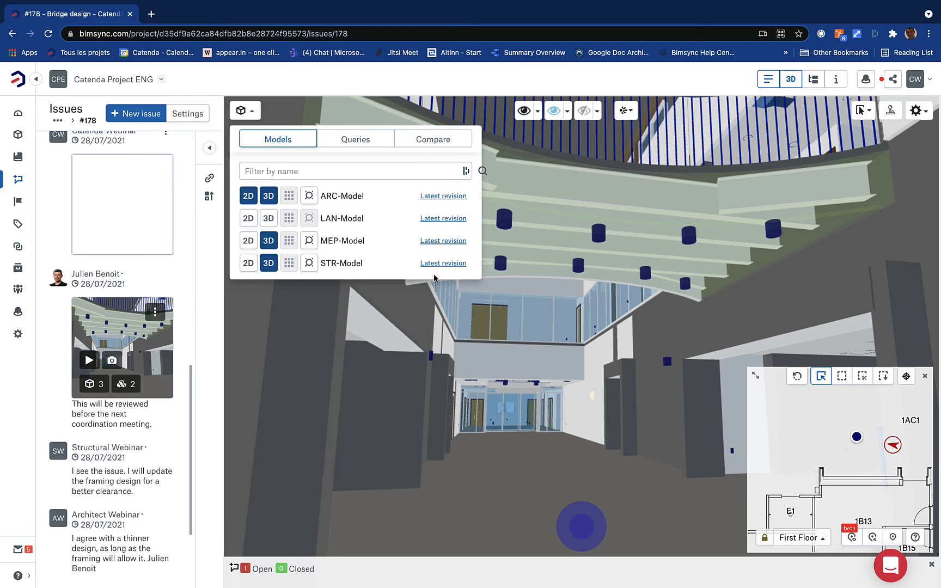
pyautogui.click(478, 369)
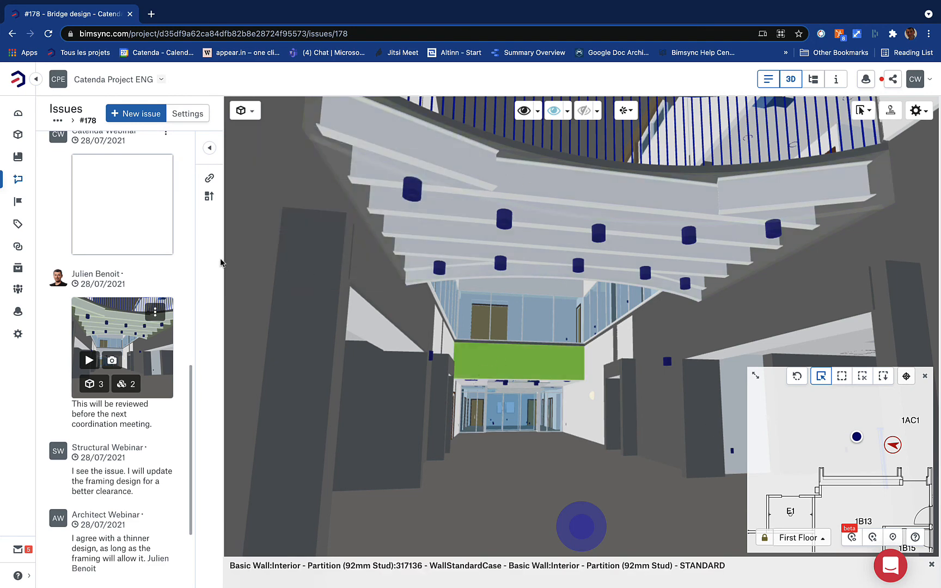
pyautogui.moveTo(224, 259); pyautogui.dragTo(338, 260)
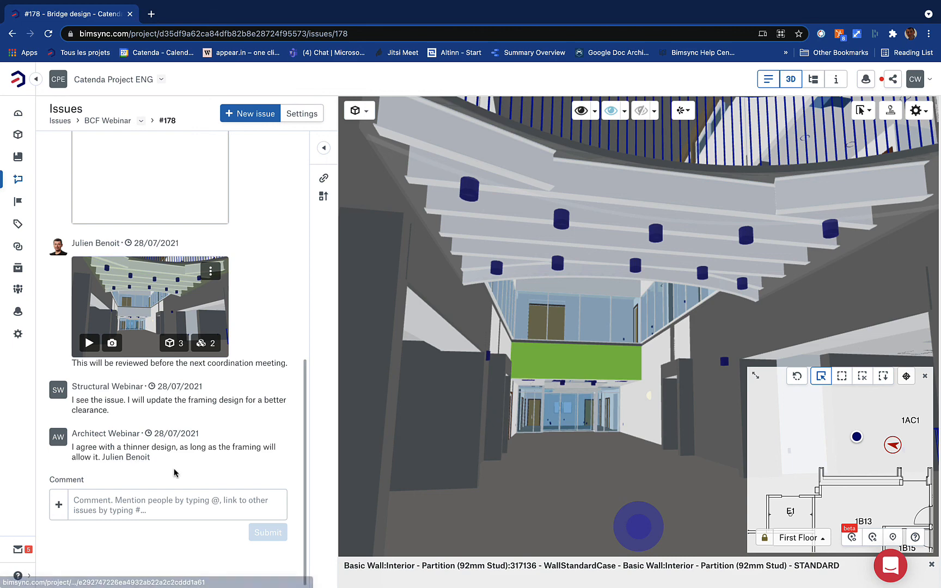
# Change issue #178's status to Closed and return to the dashboard showing 124 open issues
pyautogui.click(170, 507)
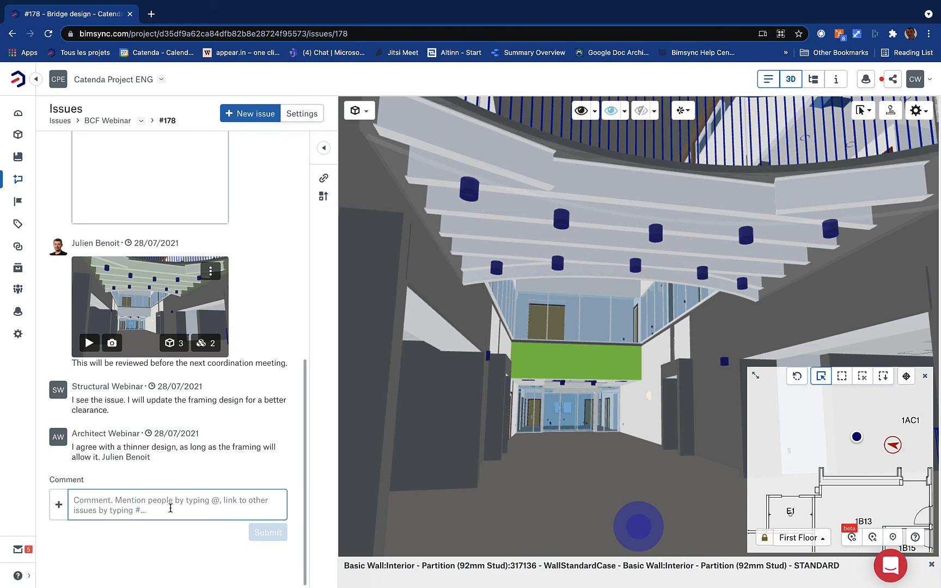
pyautogui.scroll(15, 170, 436)
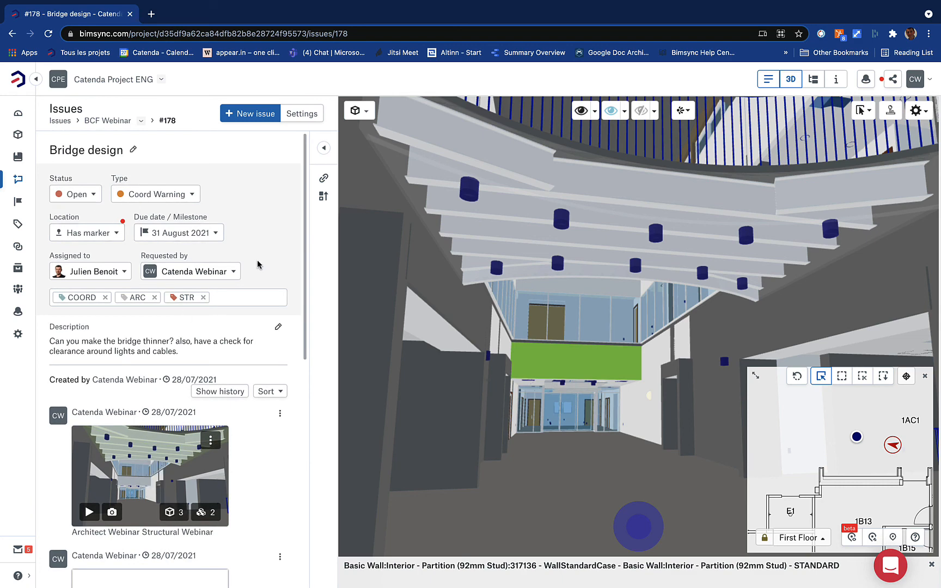
pyautogui.scroll(-7, 258, 264)
pyautogui.scroll(7, 258, 265)
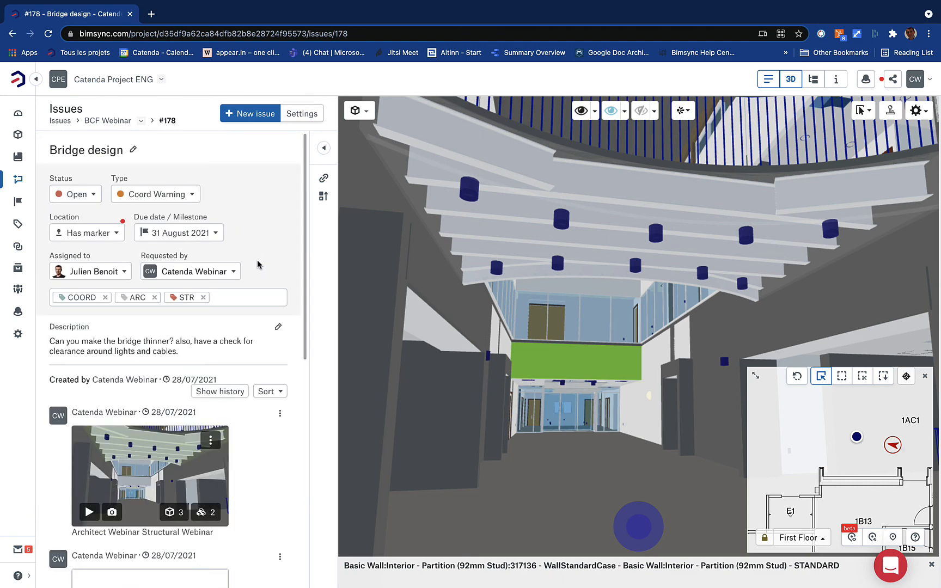
pyautogui.click(91, 202)
pyautogui.click(89, 233)
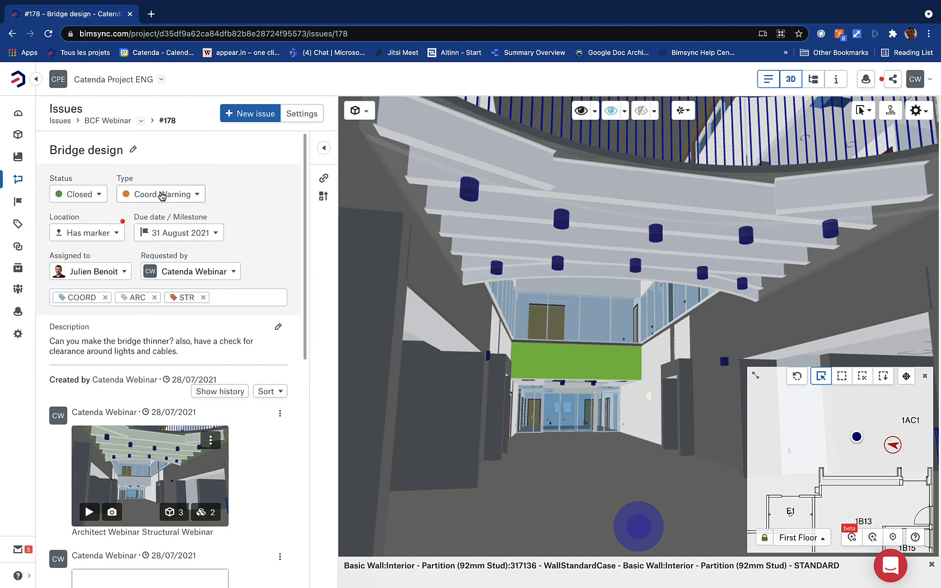
pyautogui.click(32, 110)
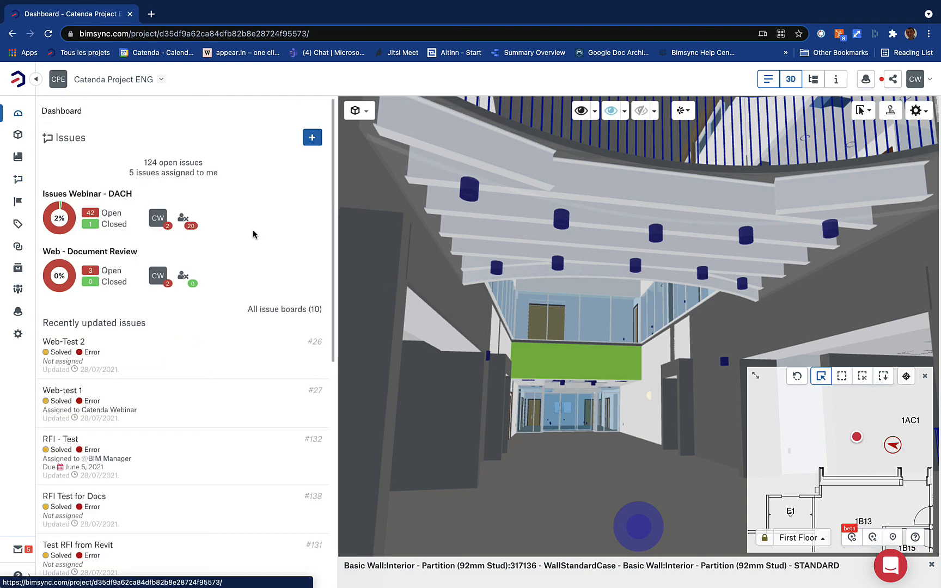